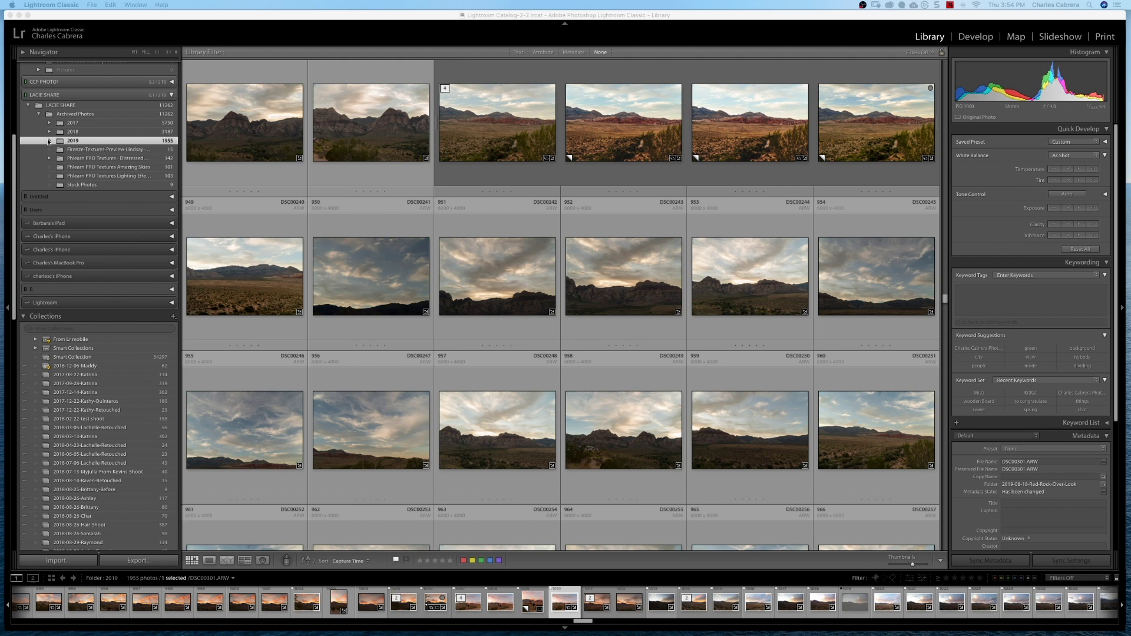
- Examine the subfolders of the 2019 archive folder and the keywords and metadata of DSC00301.ARW
click(49, 142)
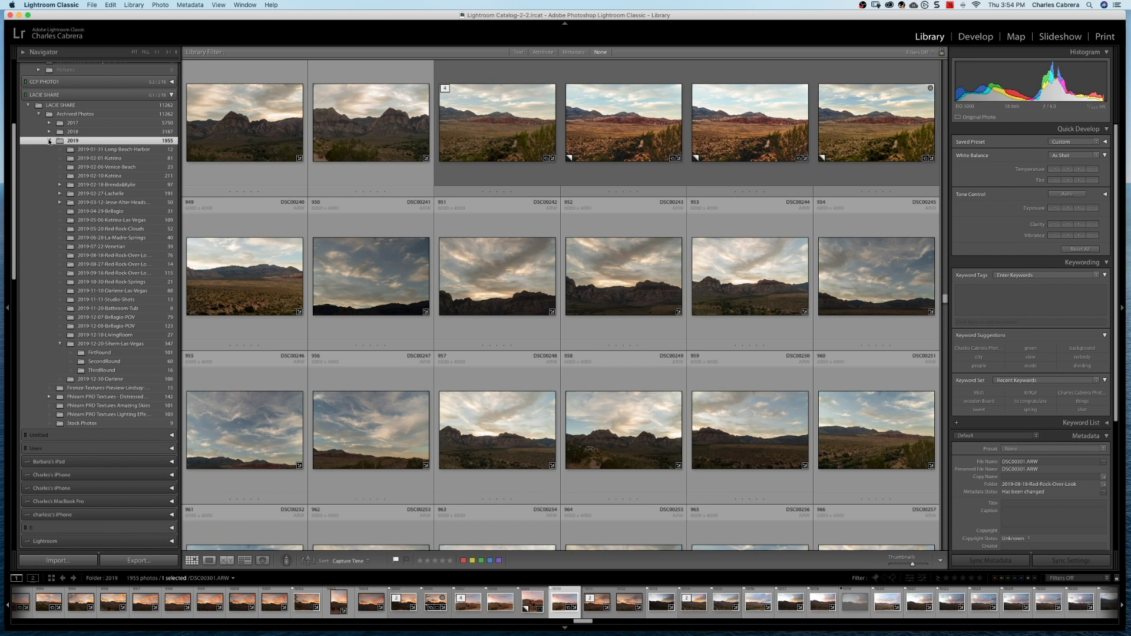
click(49, 140)
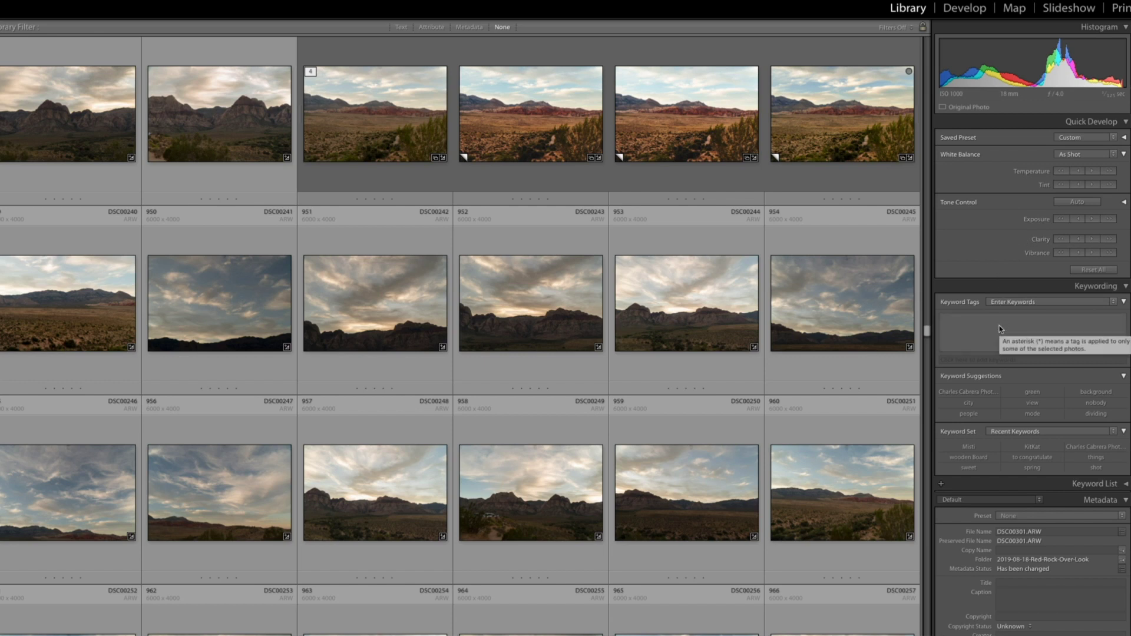
scroll(1001, 335, down, 5)
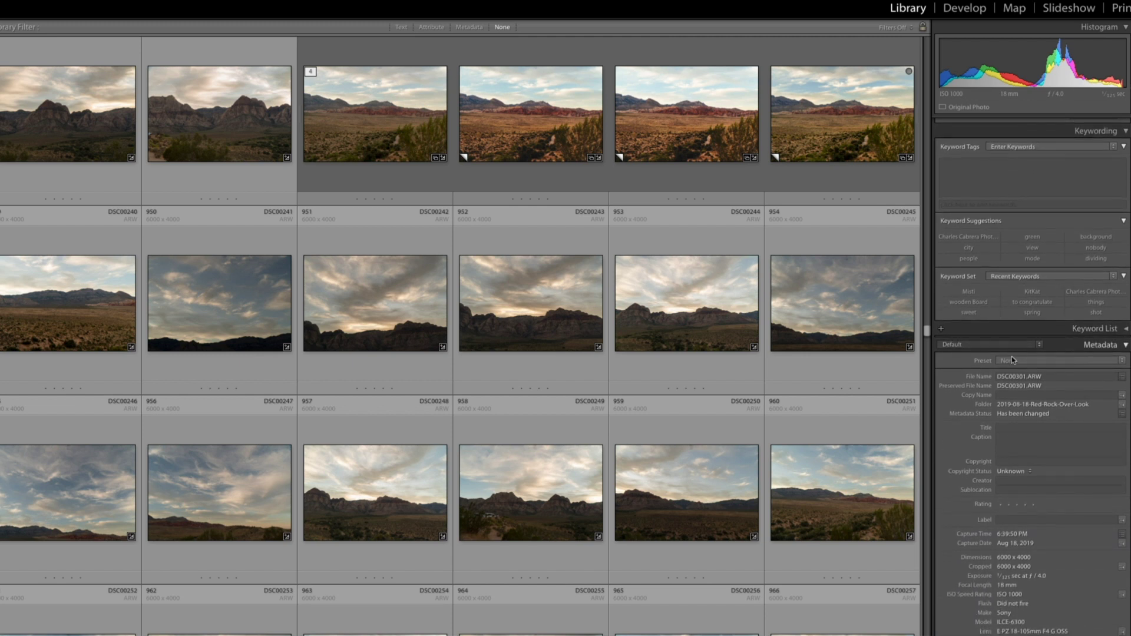
scroll(1028, 401, down, 2)
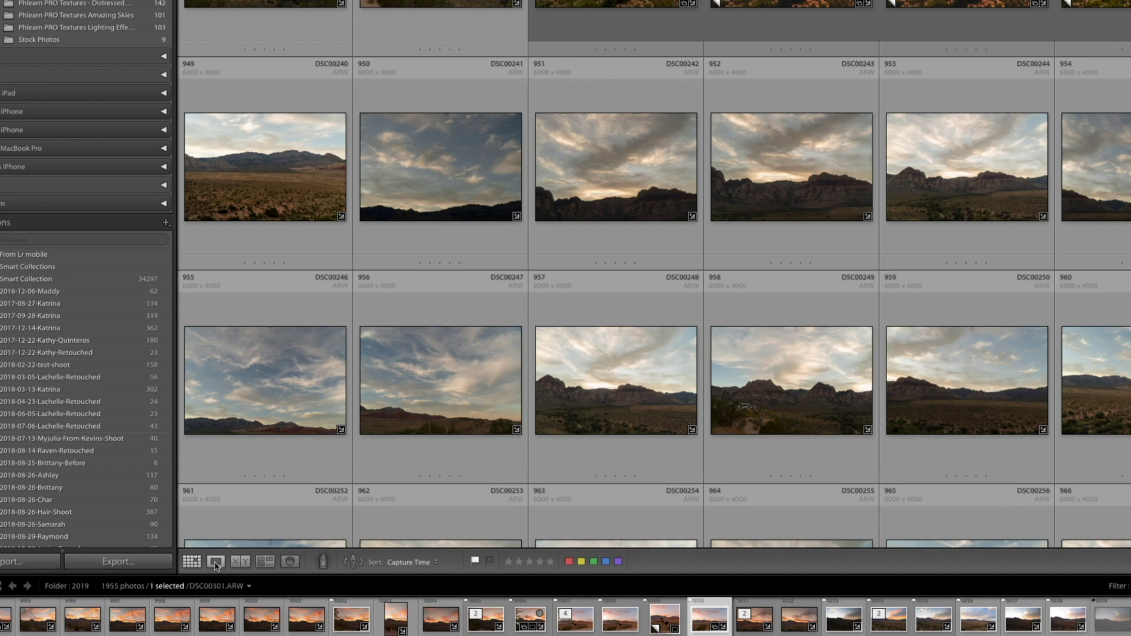
- View the selected sunset photo on its own in Loupe view and return to the Grid view
click(216, 562)
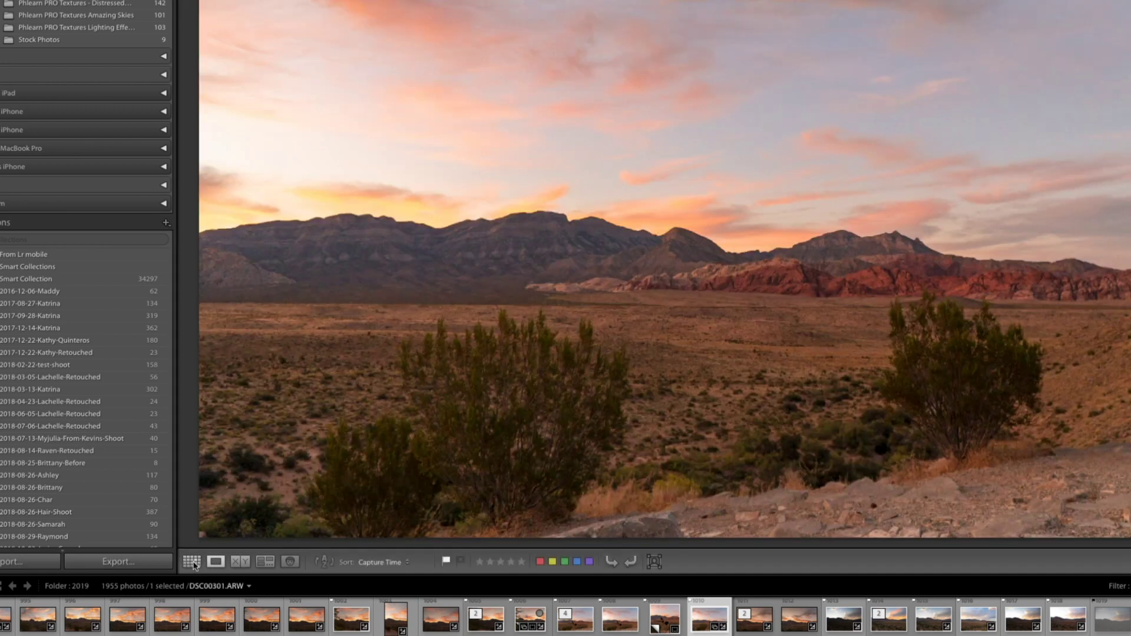
click(192, 562)
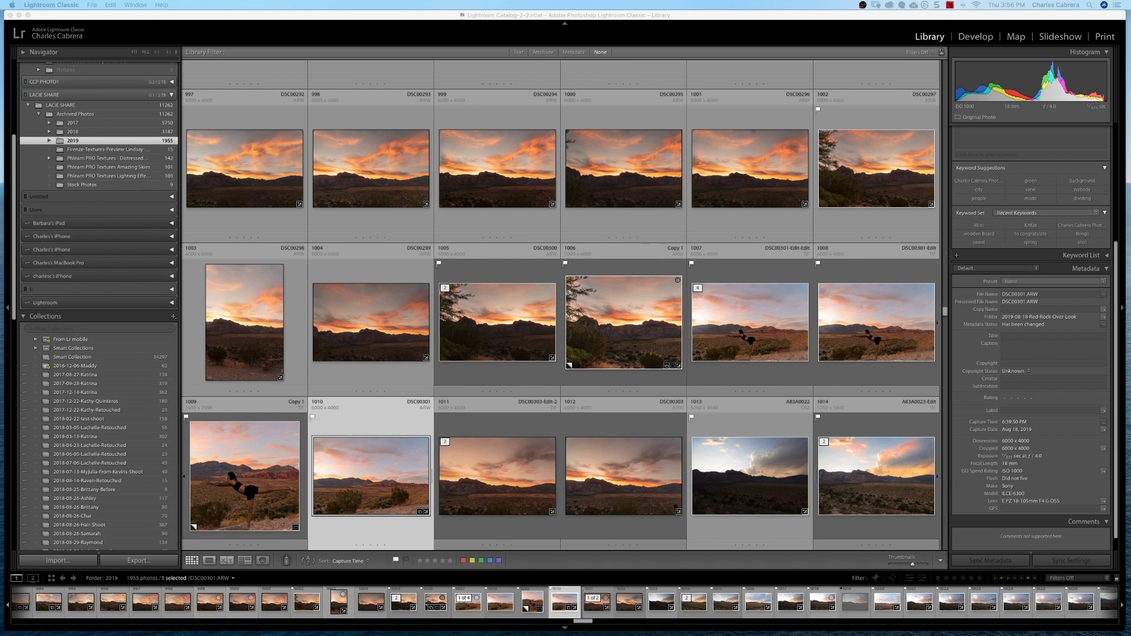
- Open DSC00301.ARW in the Develop module and expand the landscape presets plus the Basic and Tone Curve adjustments
click(964, 37)
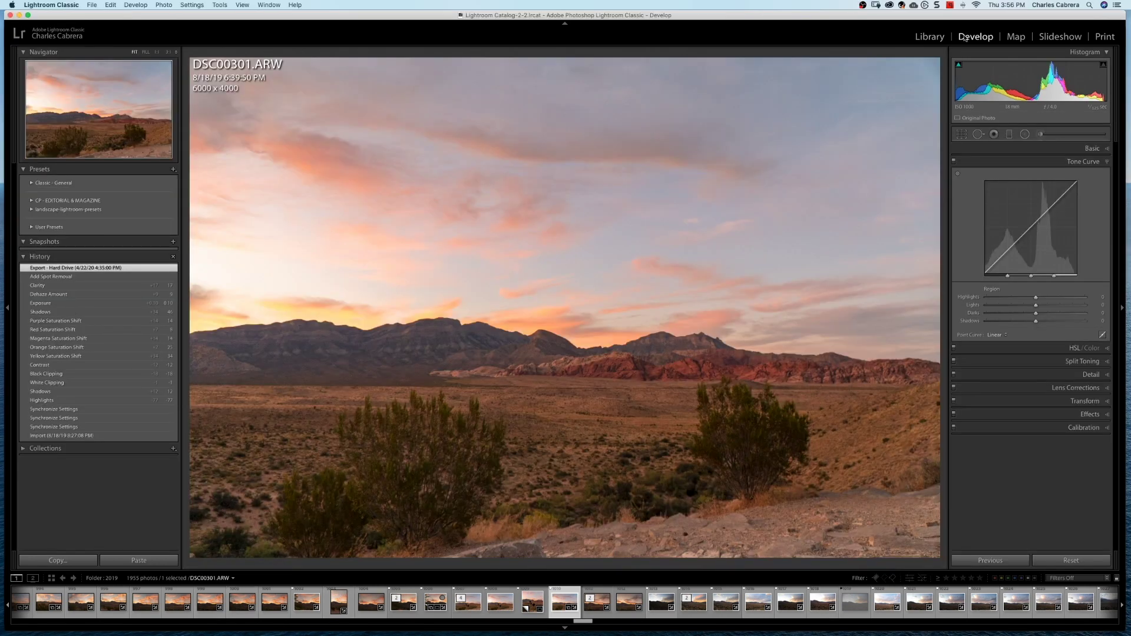
click(31, 209)
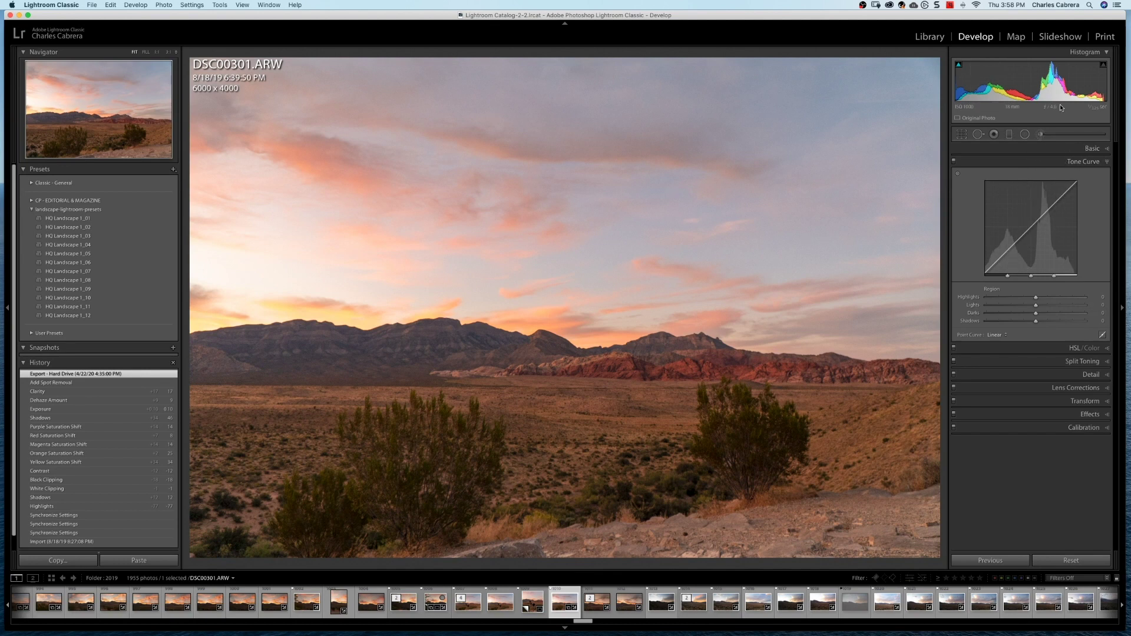
click(1106, 149)
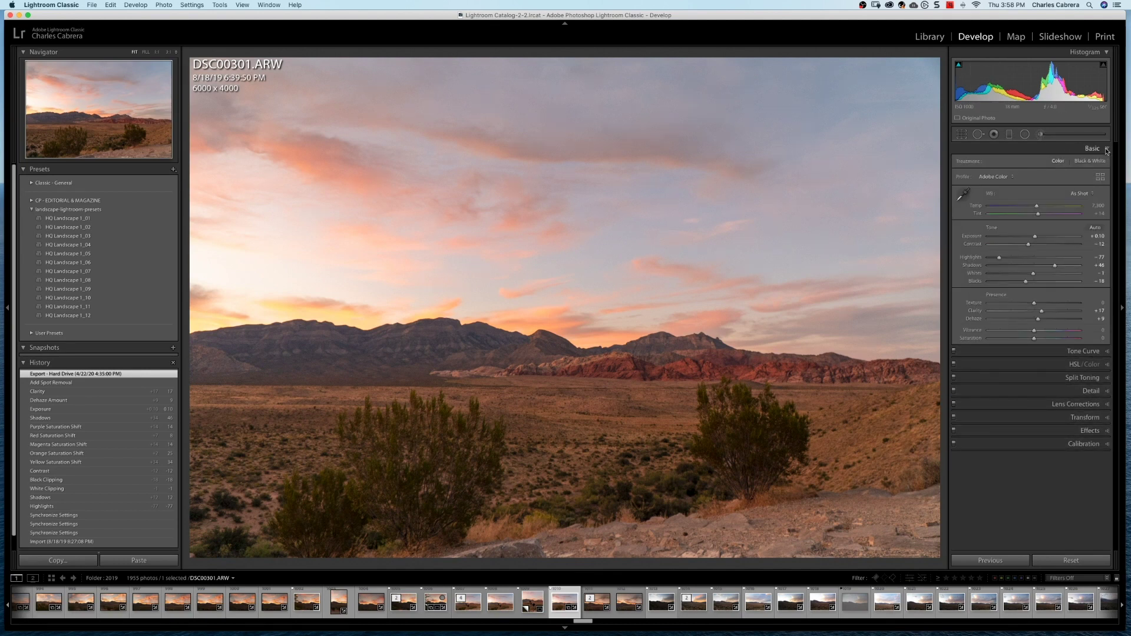
click(1106, 351)
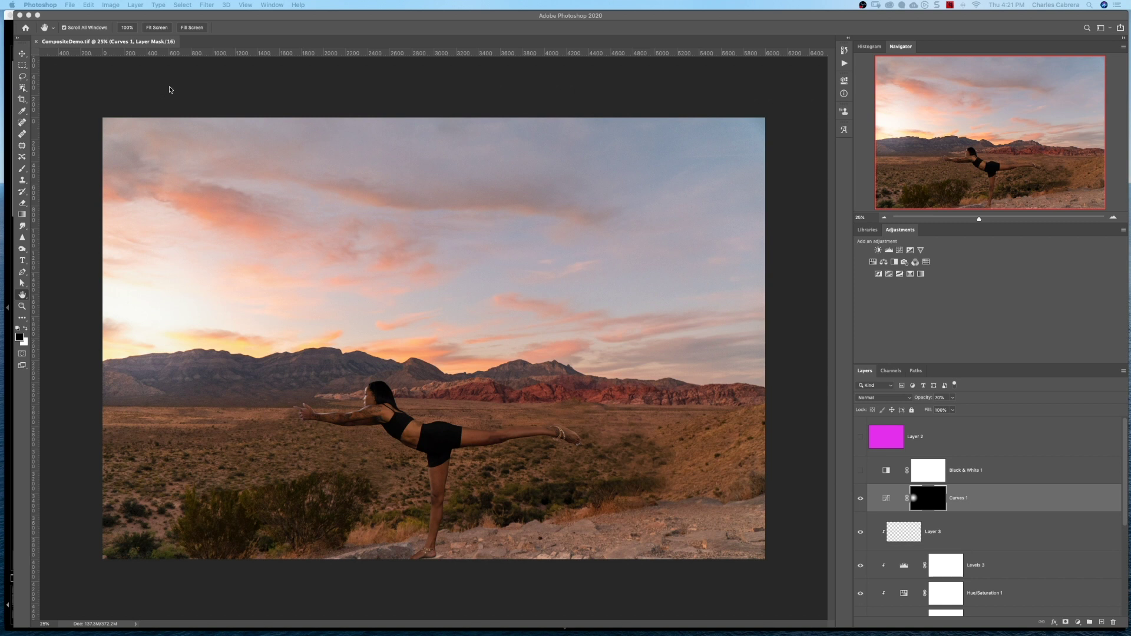
- Switch to the CompositeDemo.tif document in Photoshop, choose the Spot Healing Brush tool and zoom in to about 25.9%
click(22, 123)
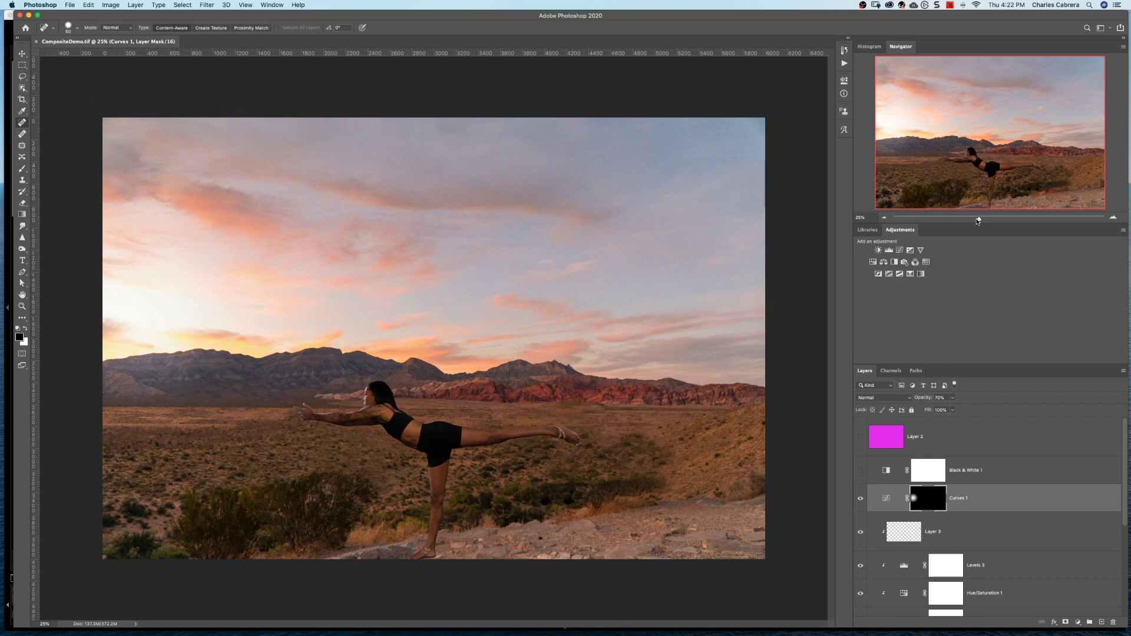
mouse_move(979, 218)
mouse_down()
mouse_move(992, 219)
mouse_move(980, 219)
mouse_up()
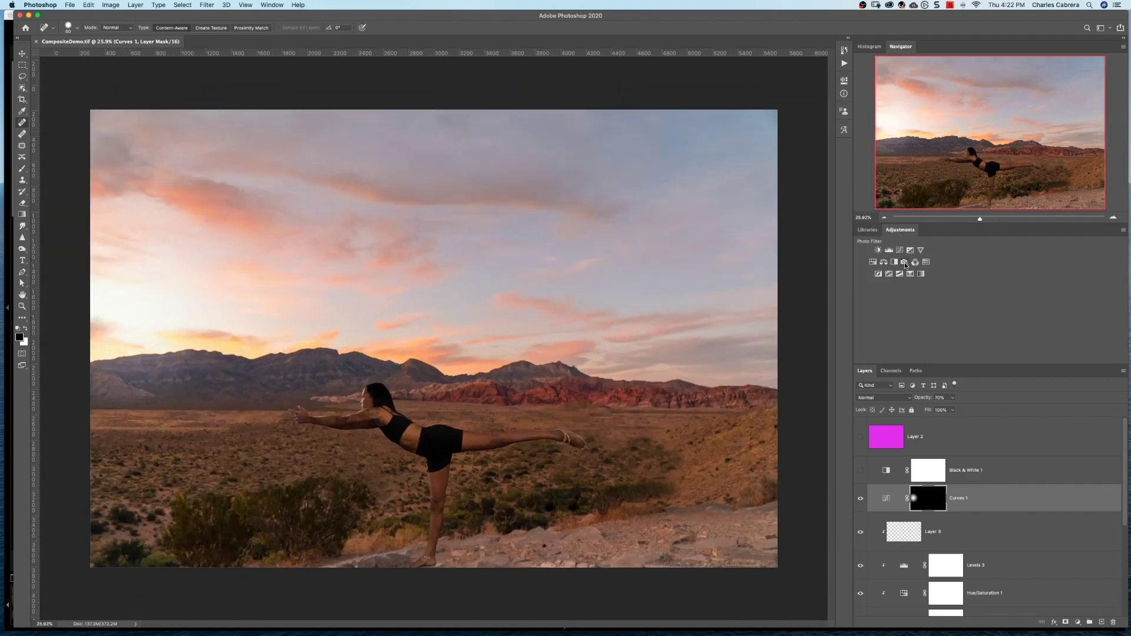
- Look through the libraries, the available adjustment layer types, and the commands for panels, workspaces and selections
click(866, 231)
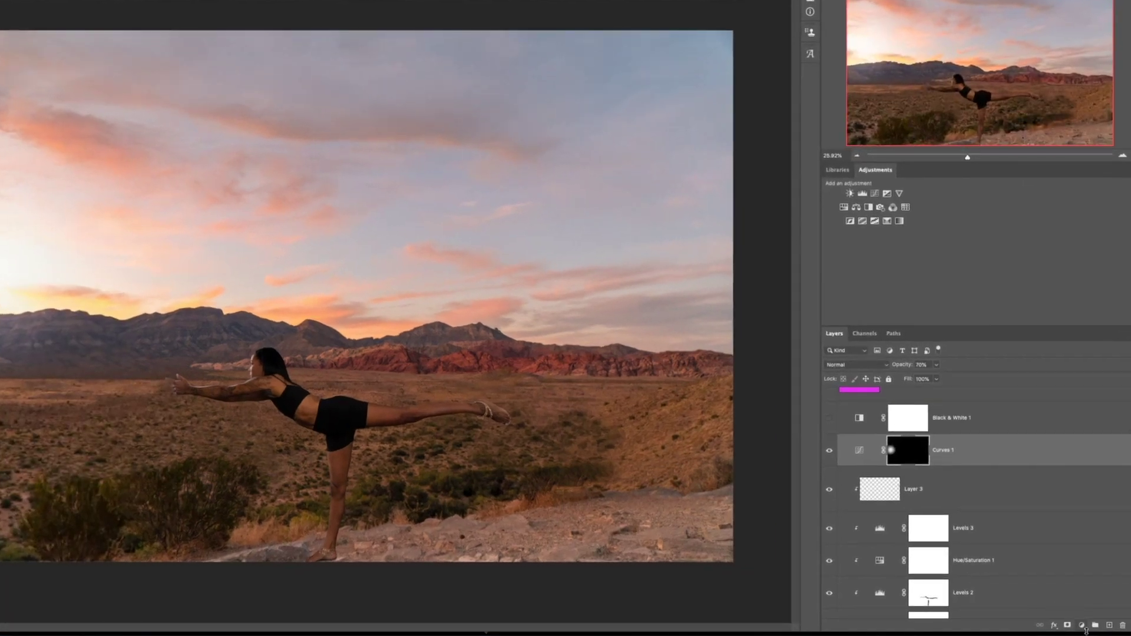
click(1082, 625)
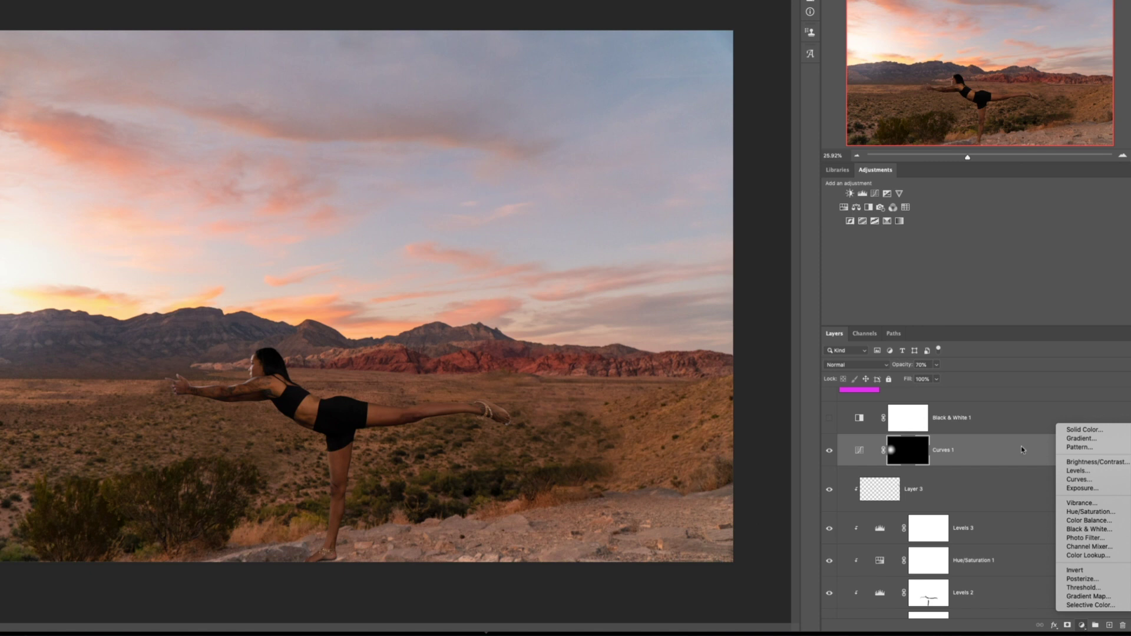
click(271, 4)
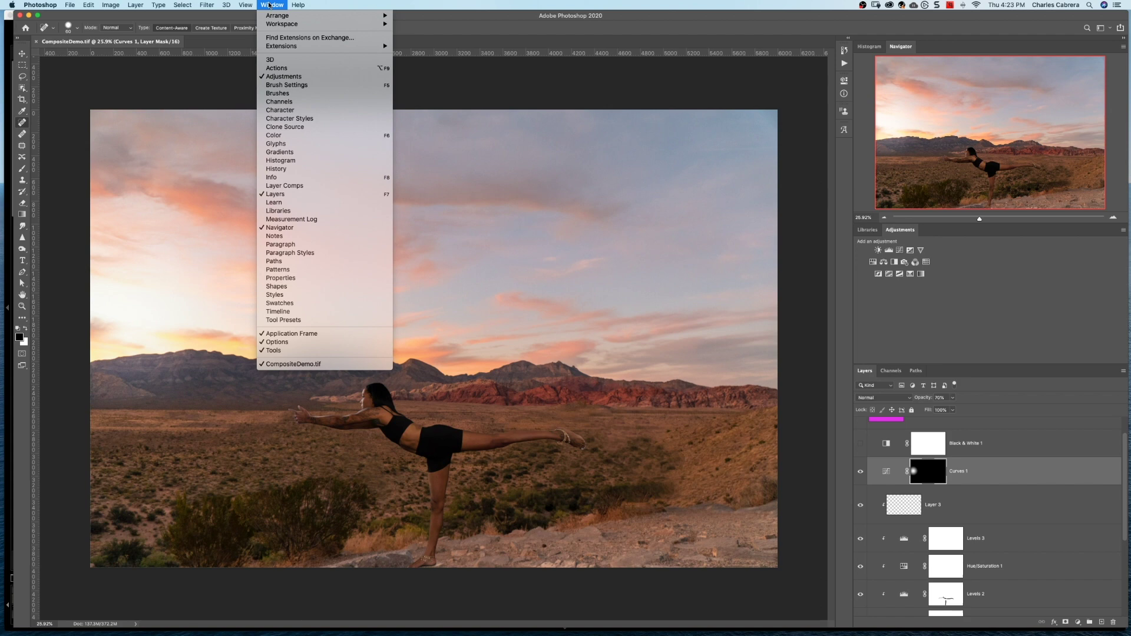
click(269, 5)
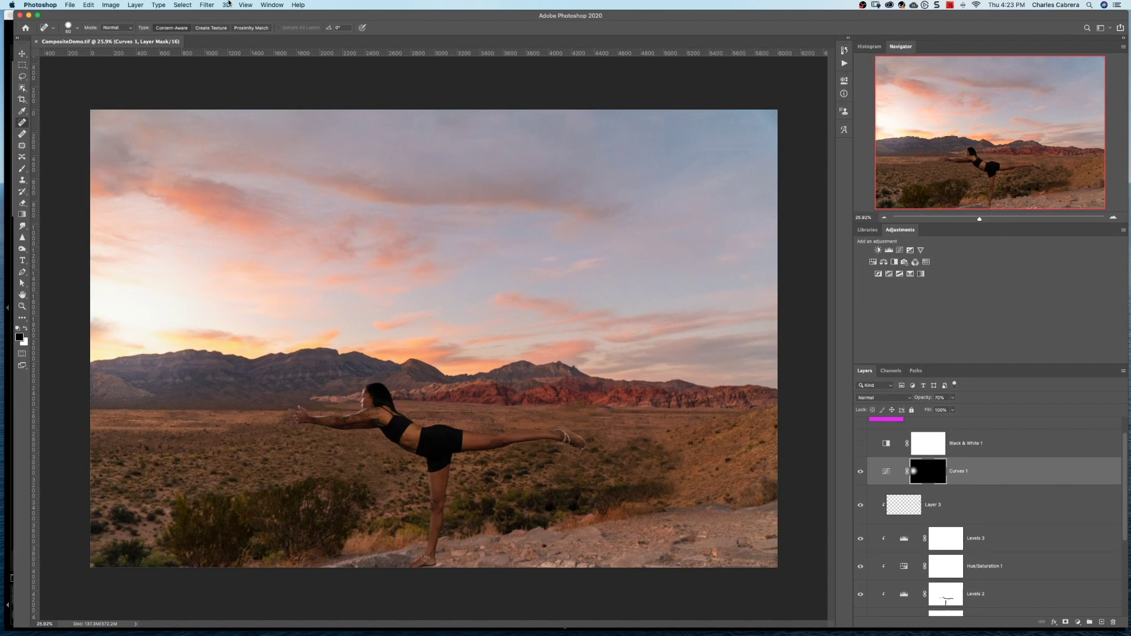
click(272, 5)
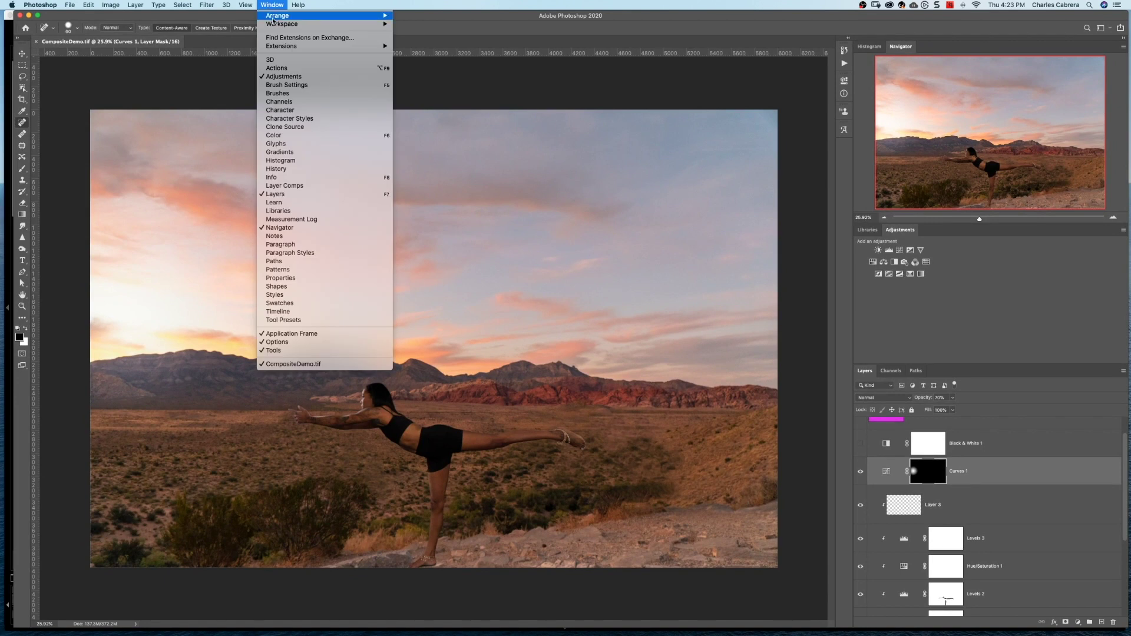
mouse_move(275, 24)
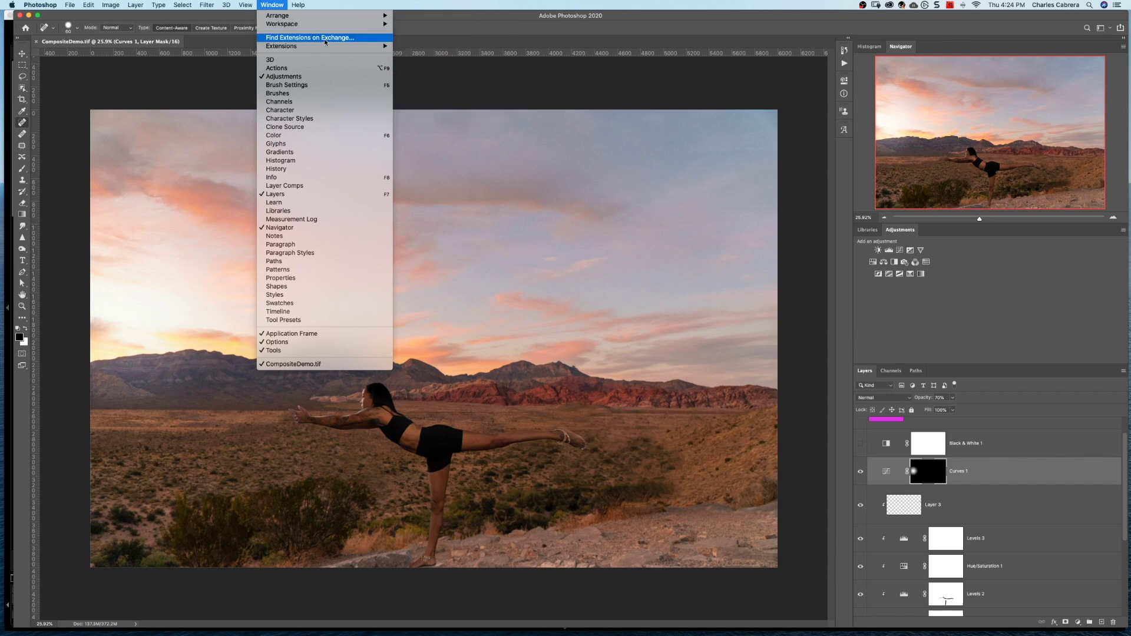
mouse_move(224, 4)
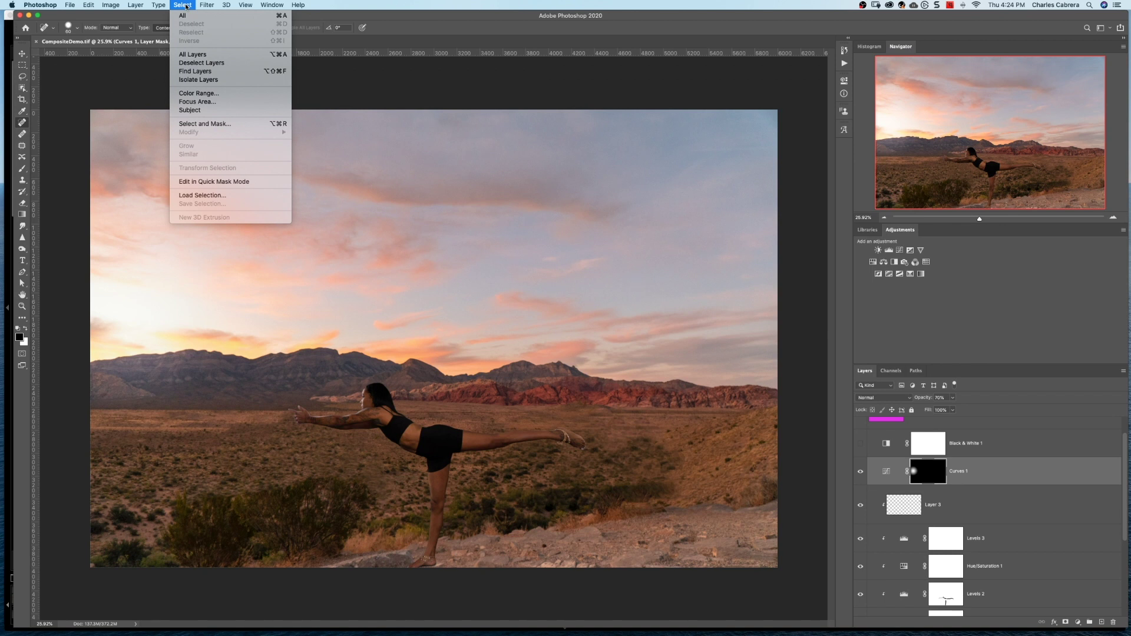
mouse_move(89, 6)
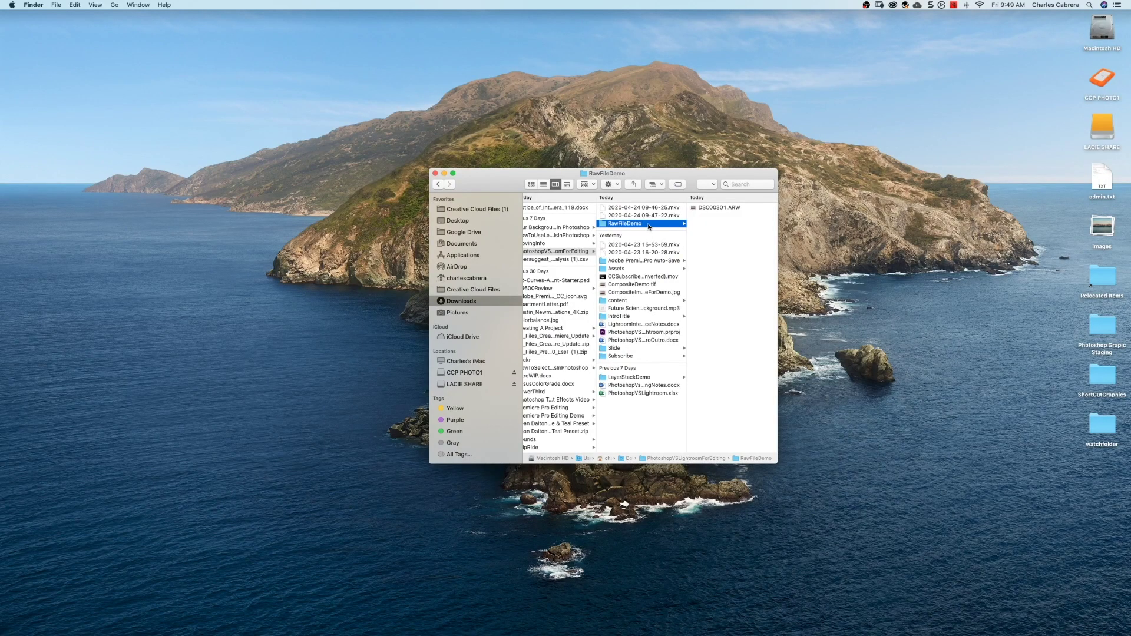
- Switch to Finder and open the raw file DSC00301.ARW from the RawFileDemo folder
click(715, 208)
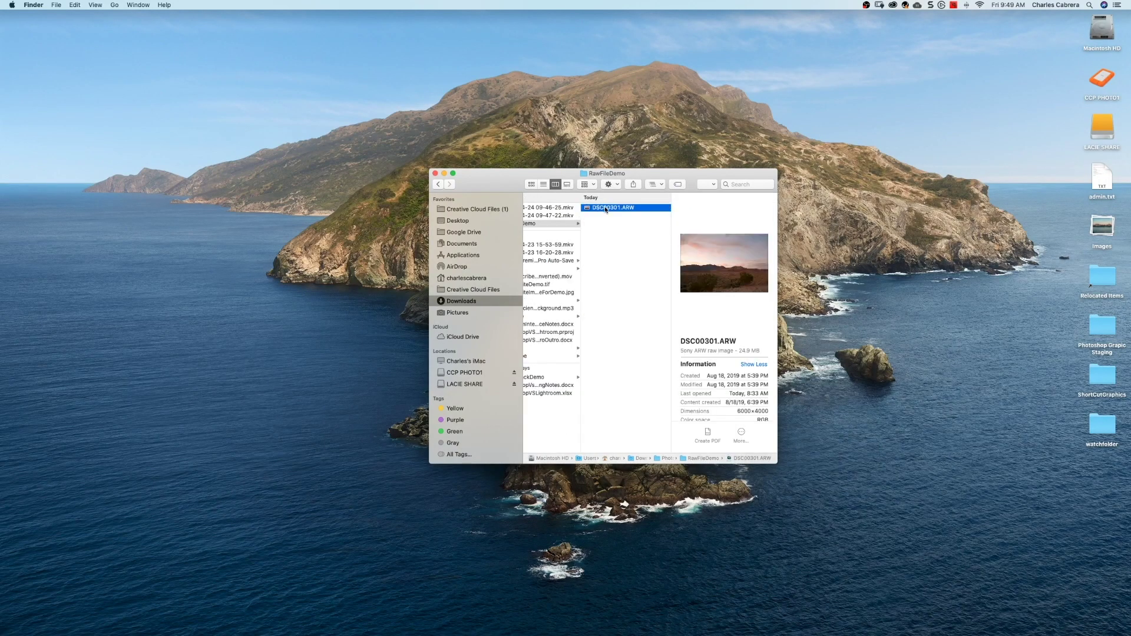
double_click(606, 209)
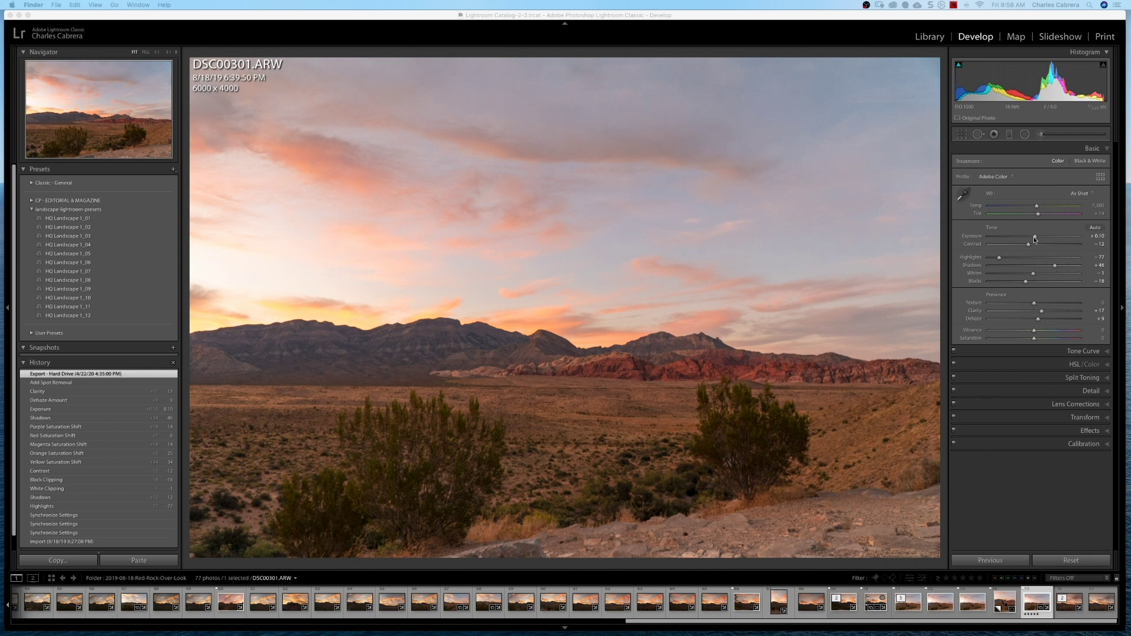
- In Lightroom Classic, set the exposure of DSC00301.ARW to +0.70 and reveal its original file in Finder
drag(1034, 237, 1040, 235)
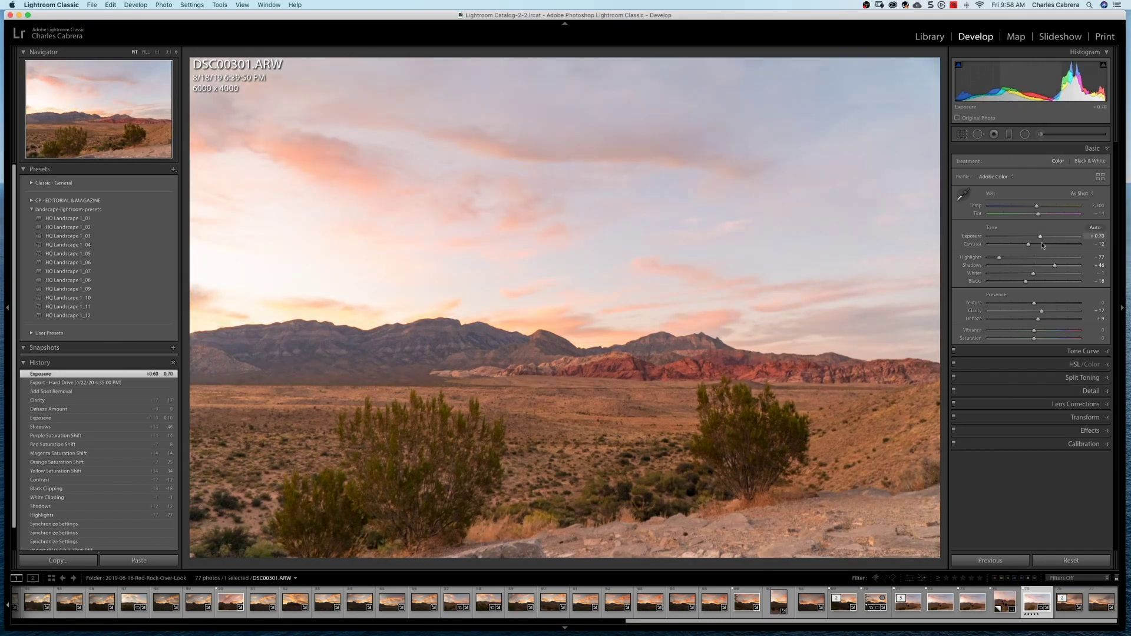
right_click(1048, 615)
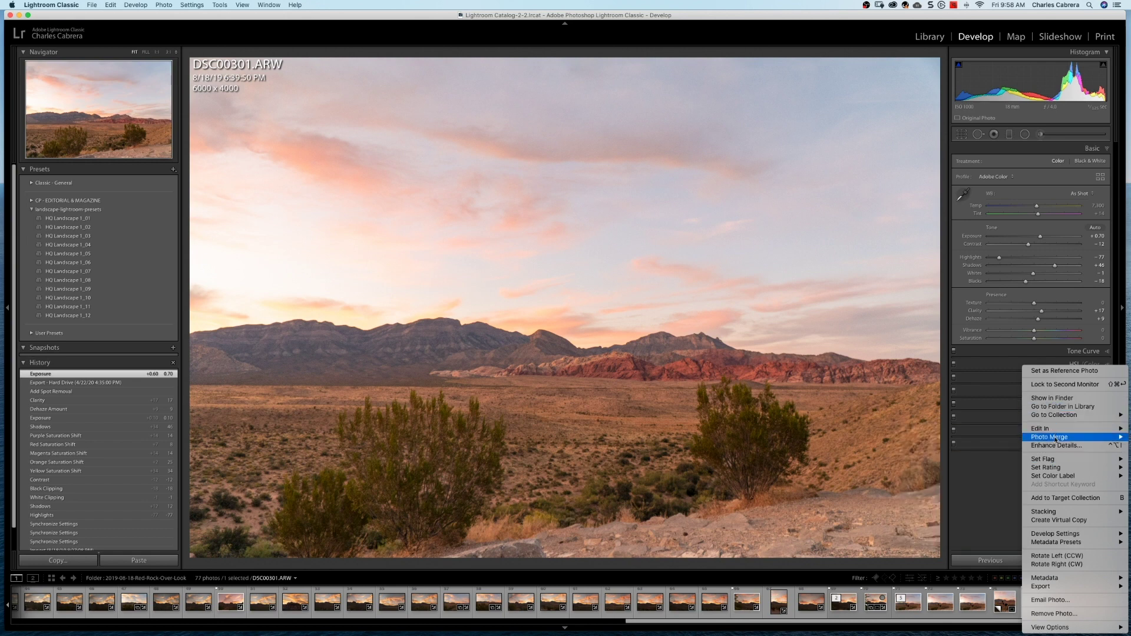
click(1052, 398)
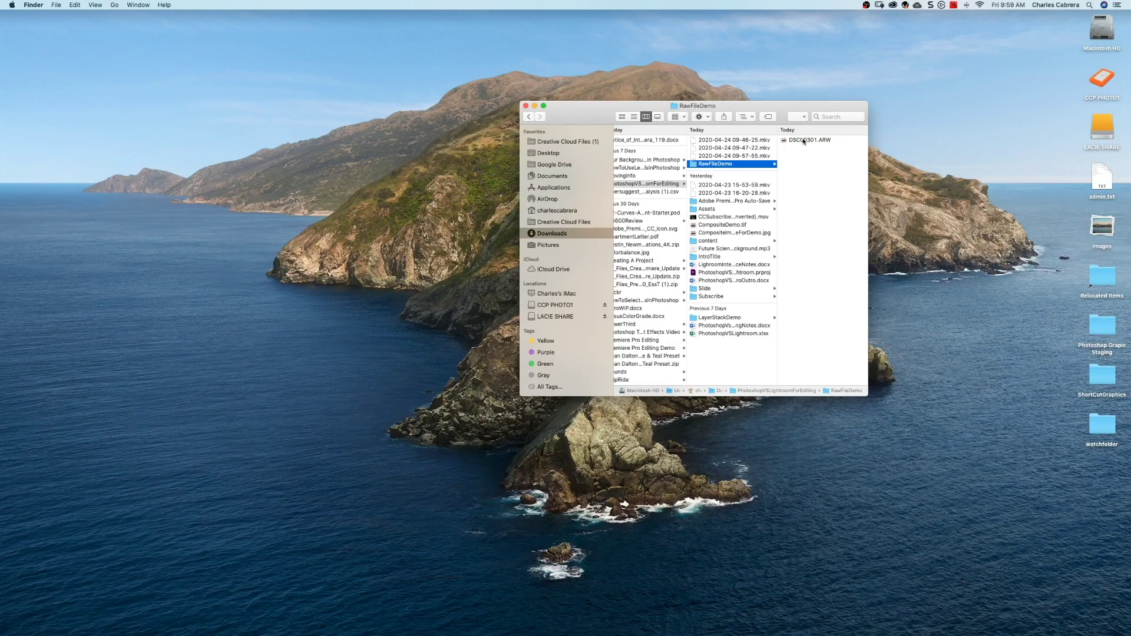
- Open DSC00301.ARW from RawFileDemo through Camera Raw as a Photoshop object with exposure +0.40, and close the resulting document
click(803, 139)
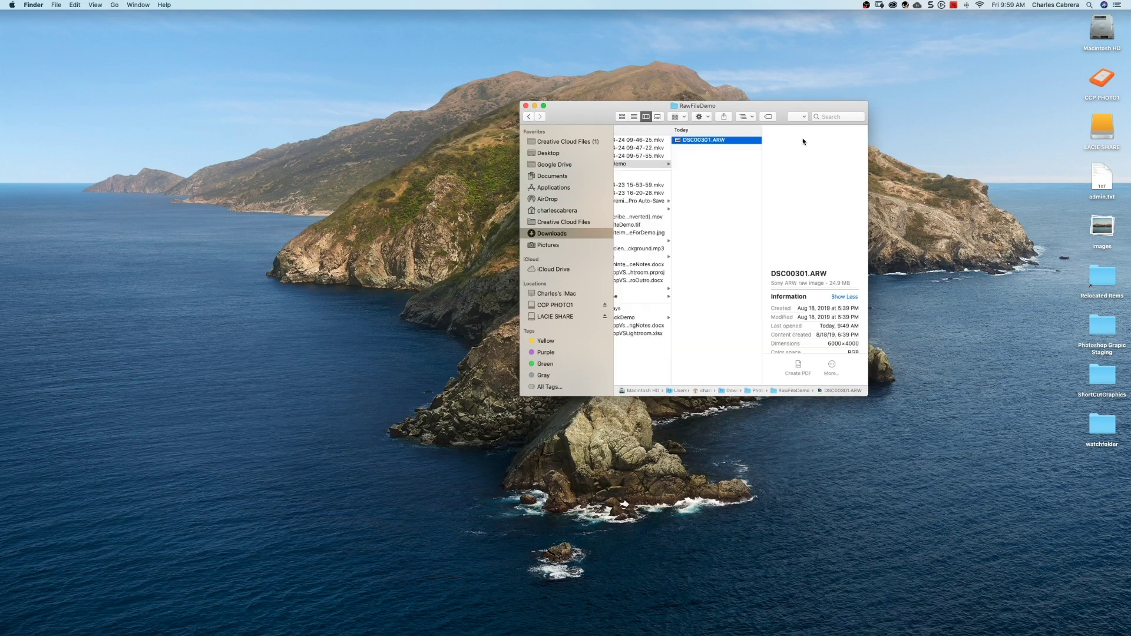
double_click(704, 140)
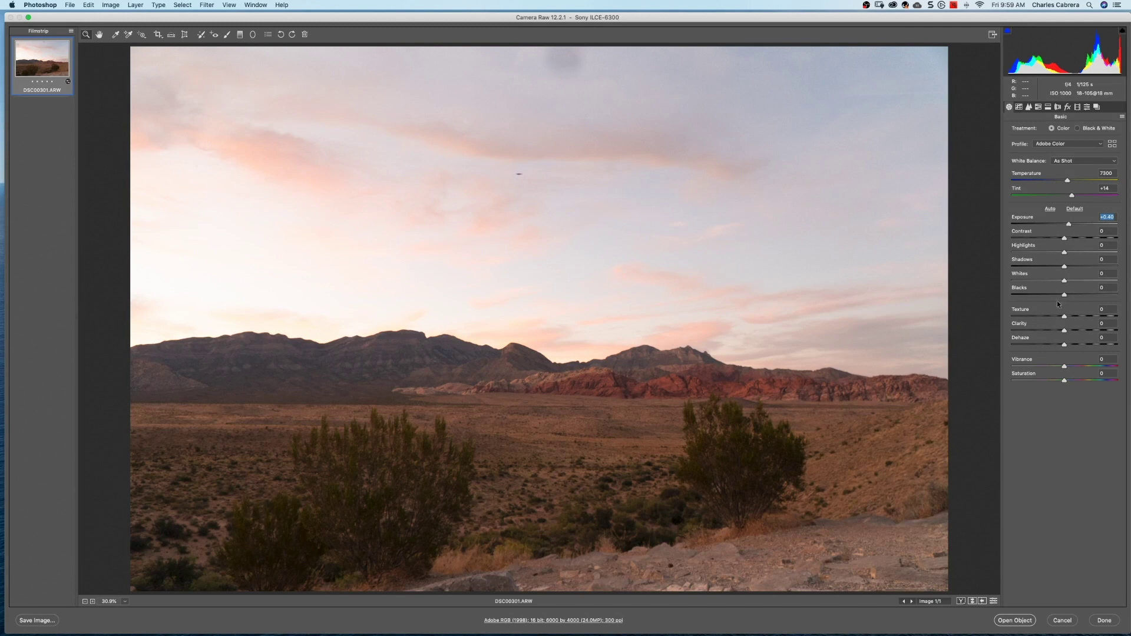
click(1021, 620)
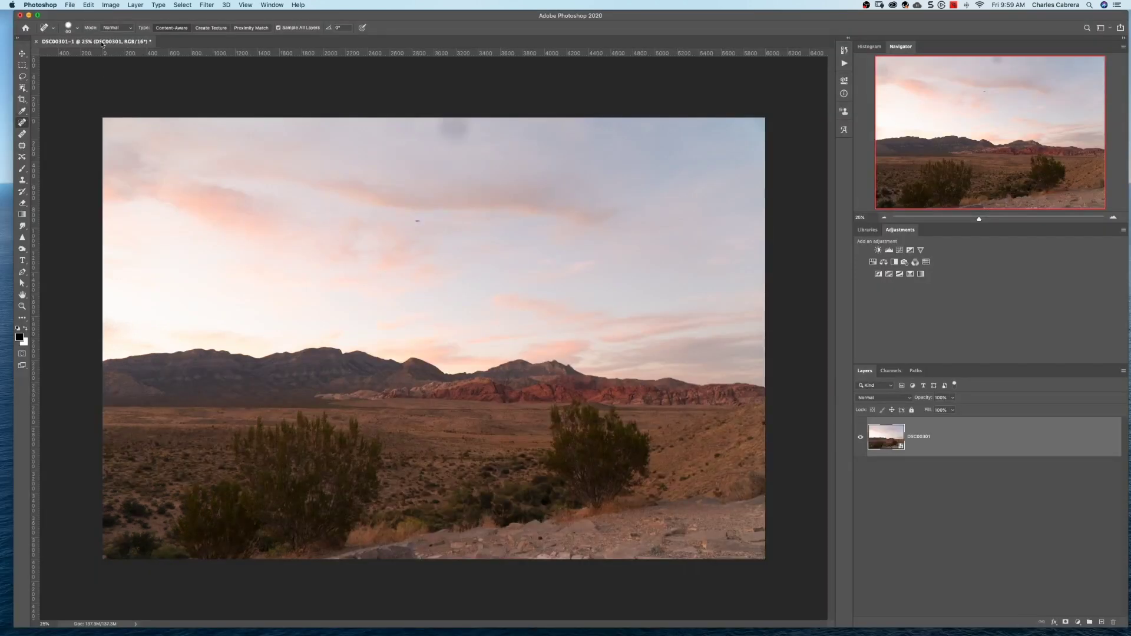
click(36, 43)
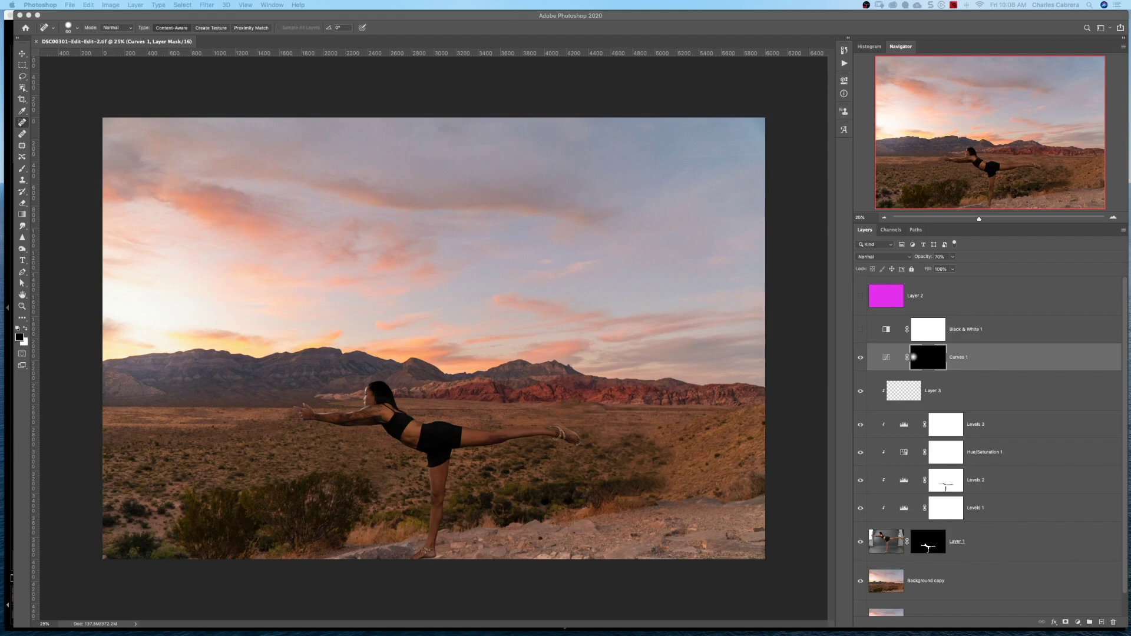
- Examine the layer stack of the yoga composite, including Levels 3, Curves 1, Black & White 1, Layer 1, Layer 3 and Hue/Saturation 1
click(1040, 427)
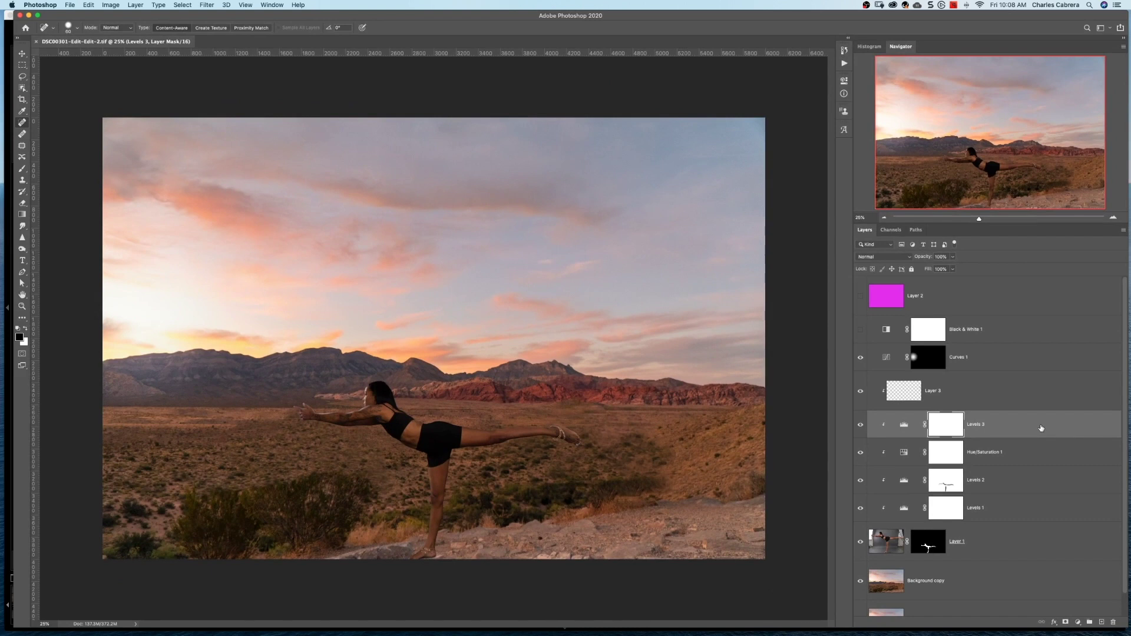
click(989, 352)
click(989, 331)
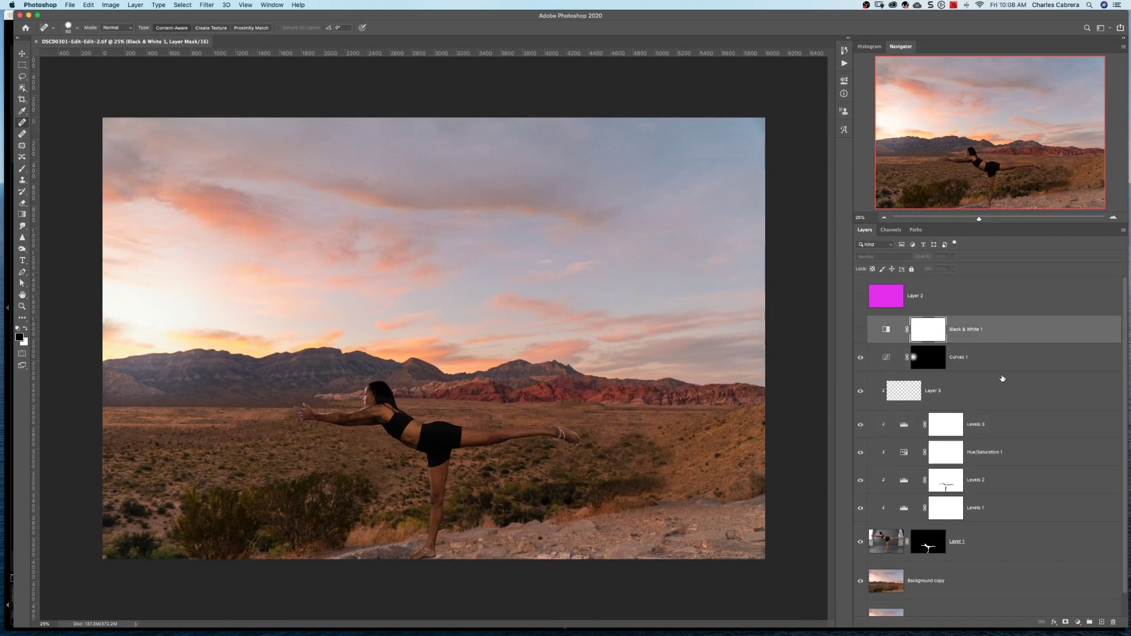
click(983, 548)
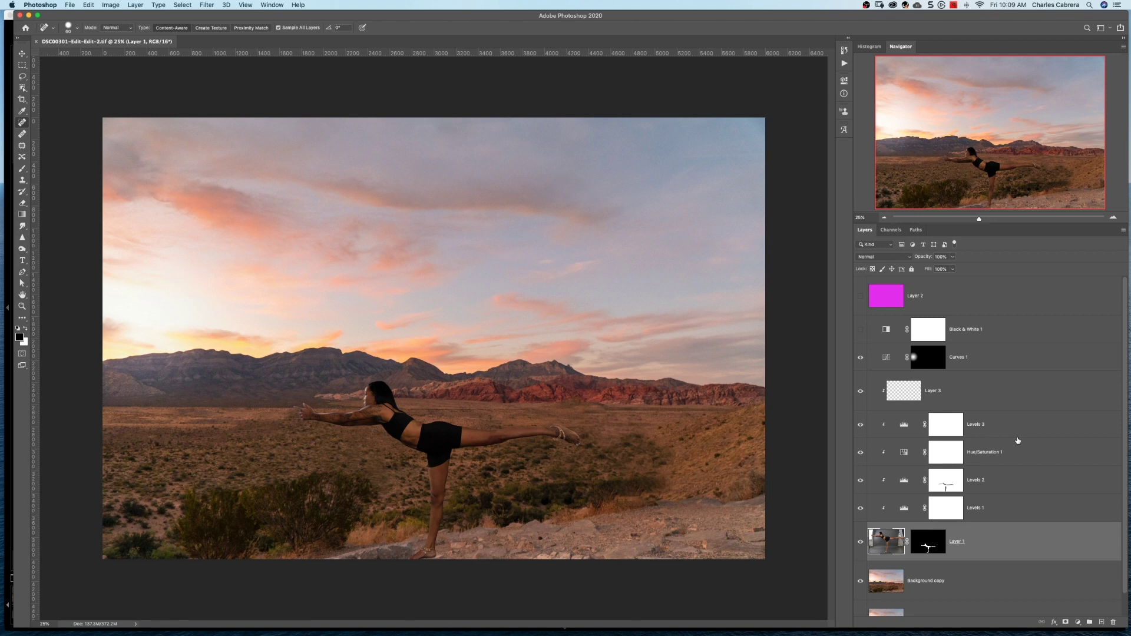
click(982, 393)
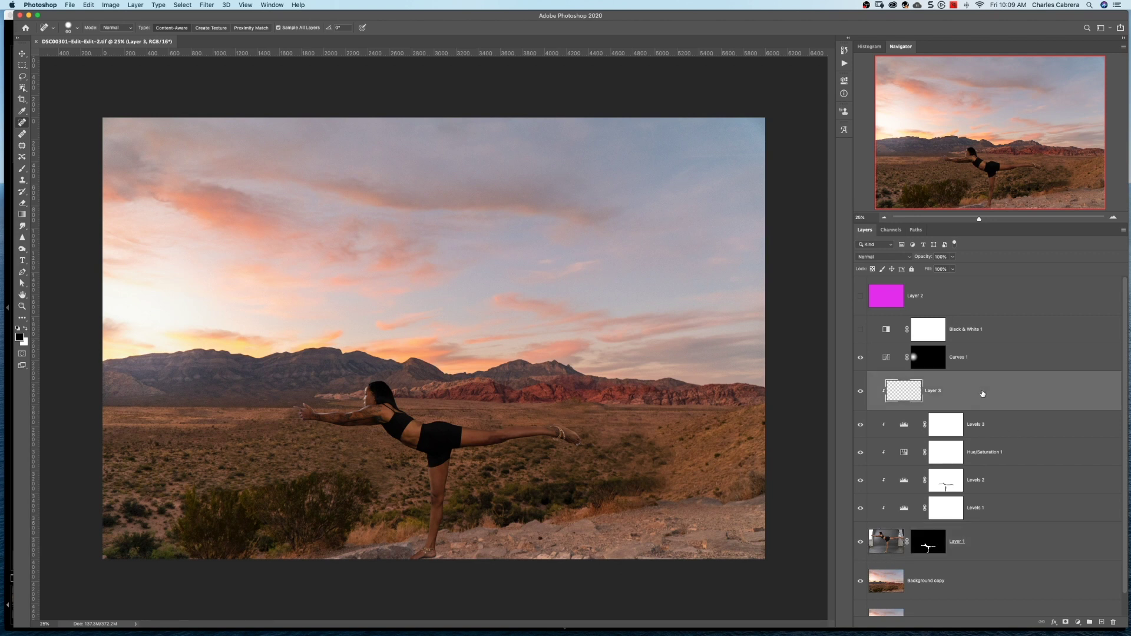
scroll(981, 394, down, 1)
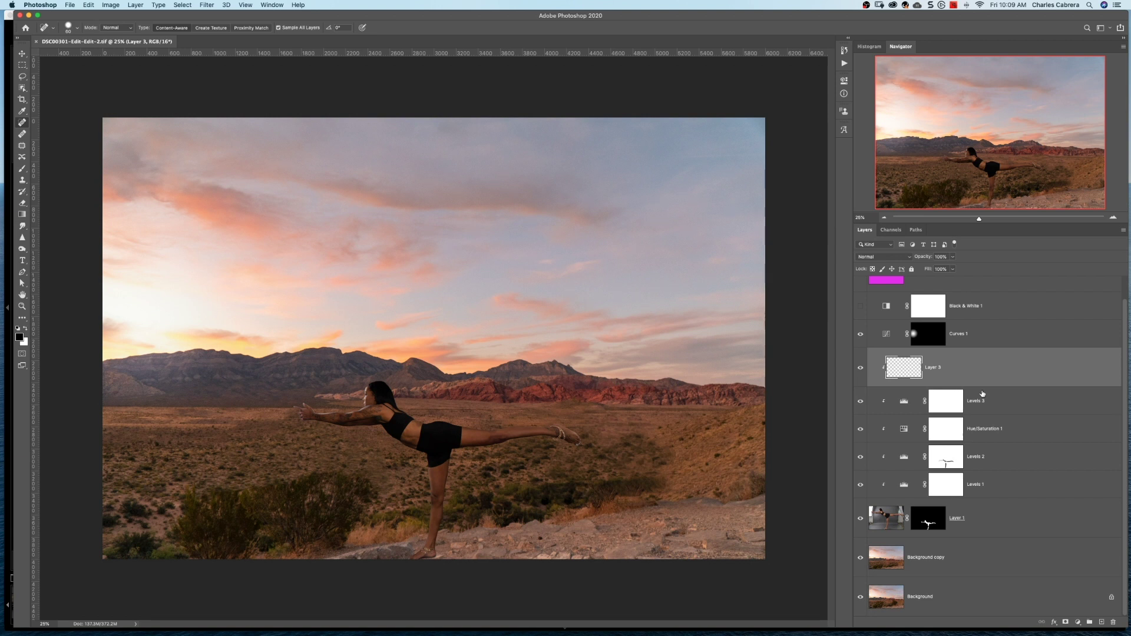
click(992, 401)
click(1031, 422)
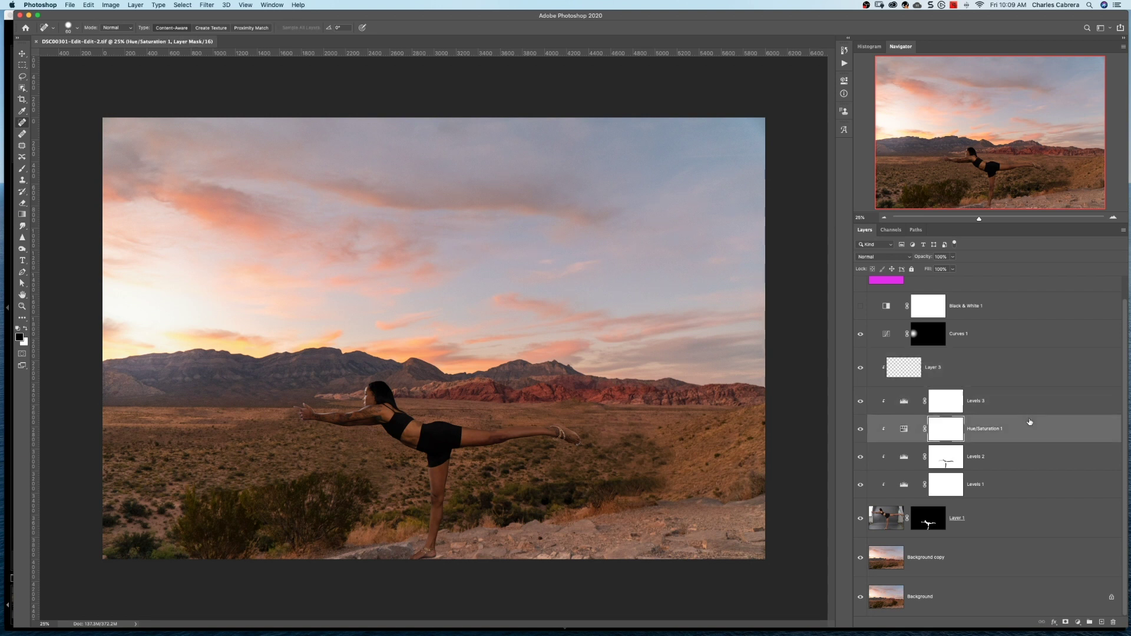
- Examine the clipped layers of the yoga composite by selecting Levels 3, Levels 2, Hue/Saturation 1 and Layer 3 in turn
click(1017, 411)
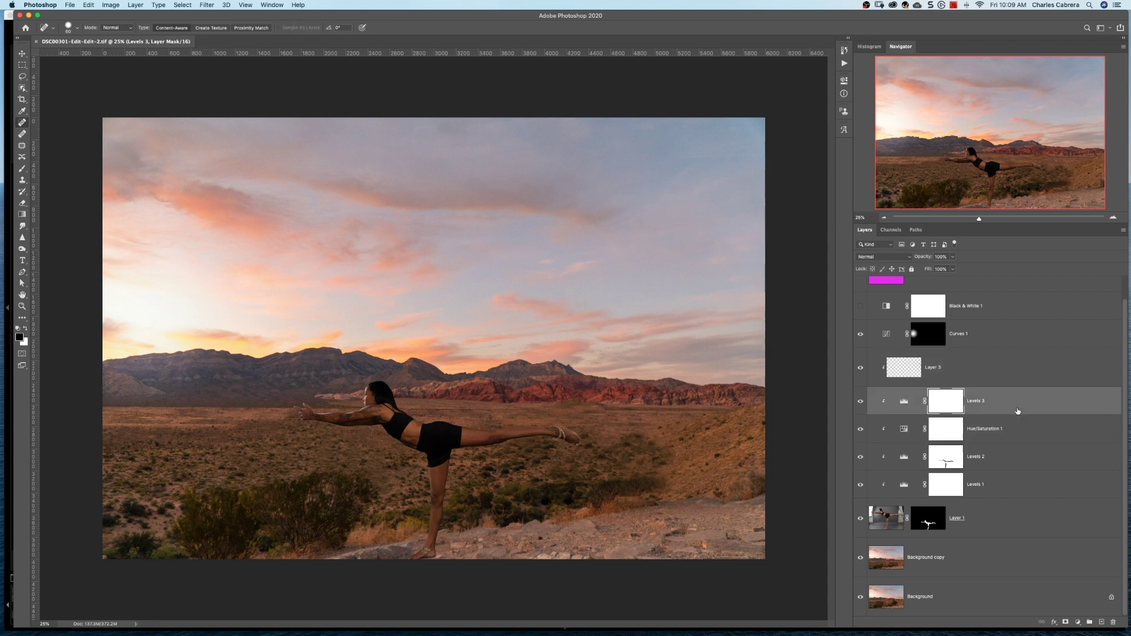
click(1027, 456)
click(1014, 430)
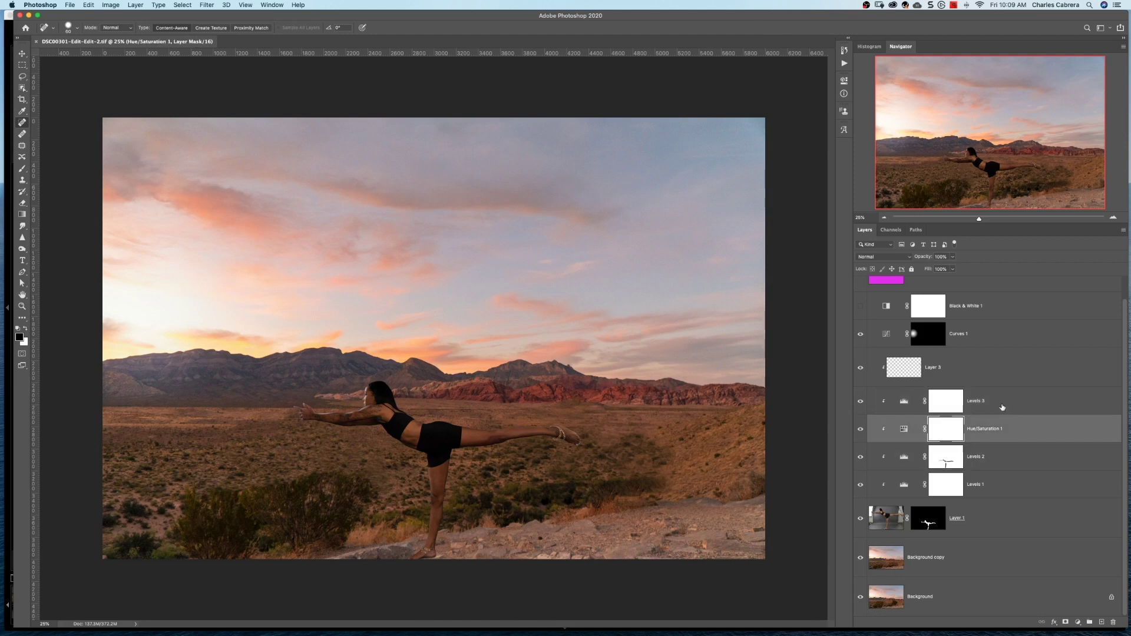
click(1001, 406)
click(996, 377)
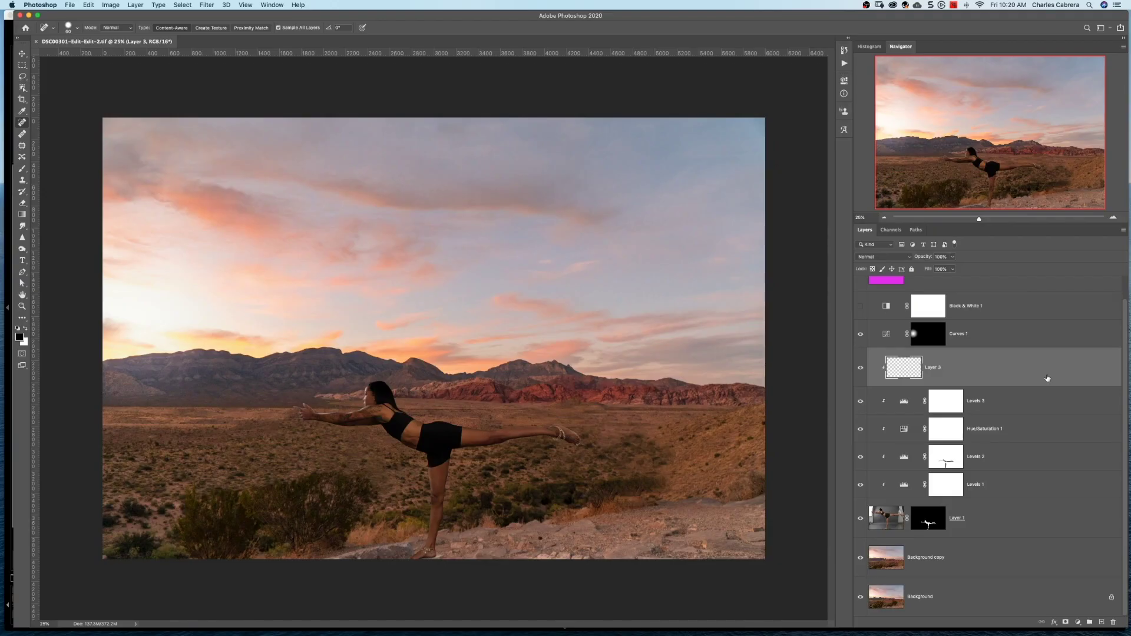
- View the edit history of DSC00301-Edit-Edit-2.tif and select the Curves 1 layer
click(845, 51)
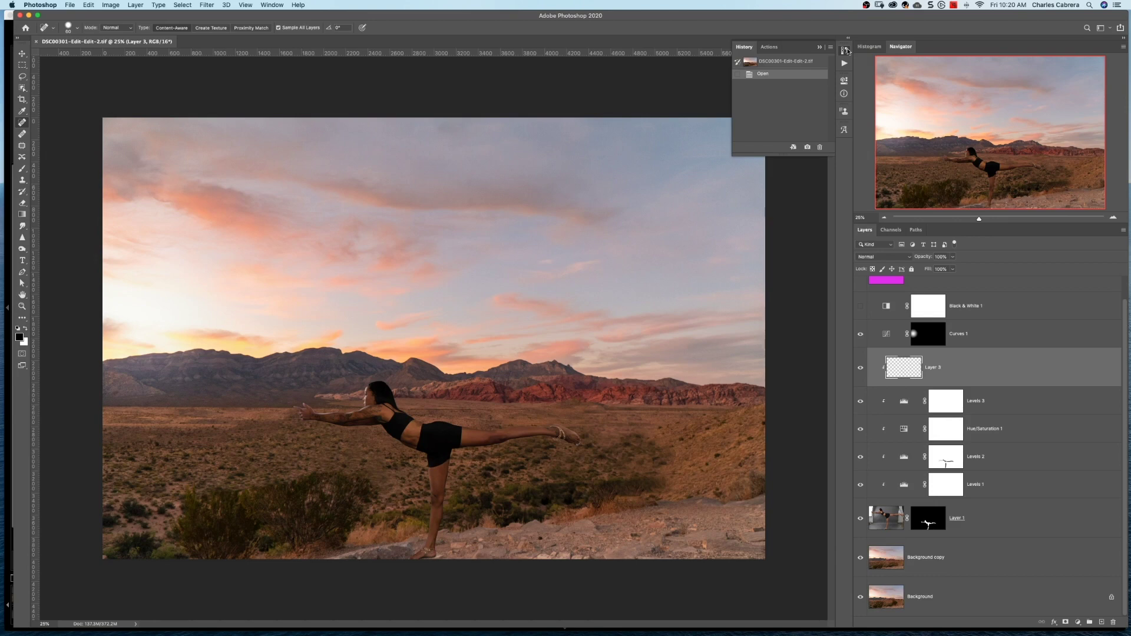
click(1001, 330)
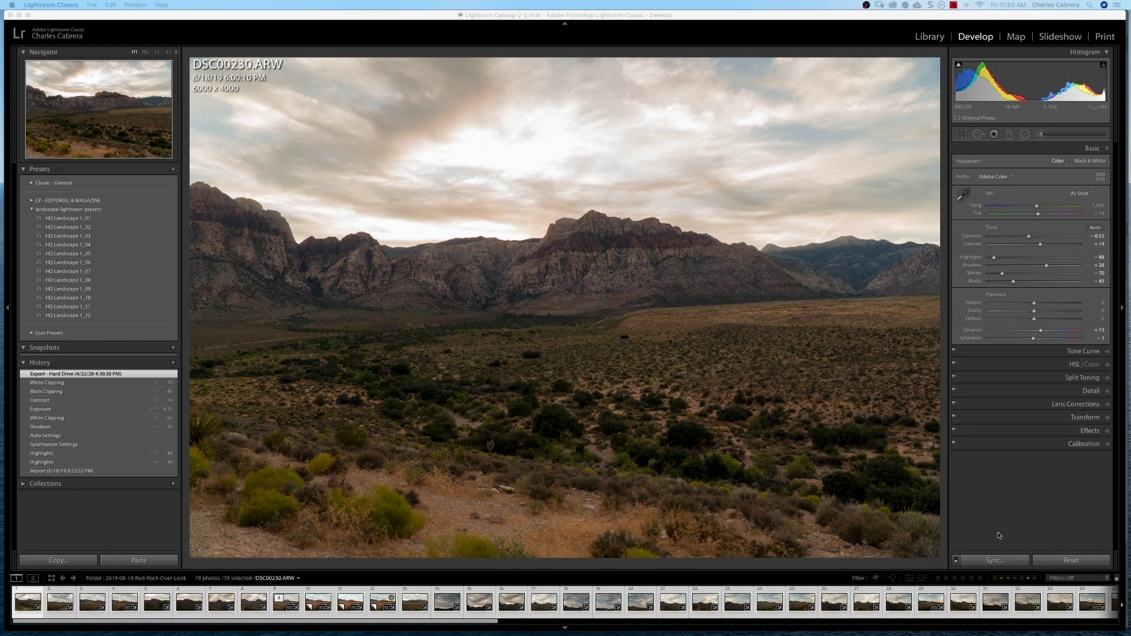
click(1005, 561)
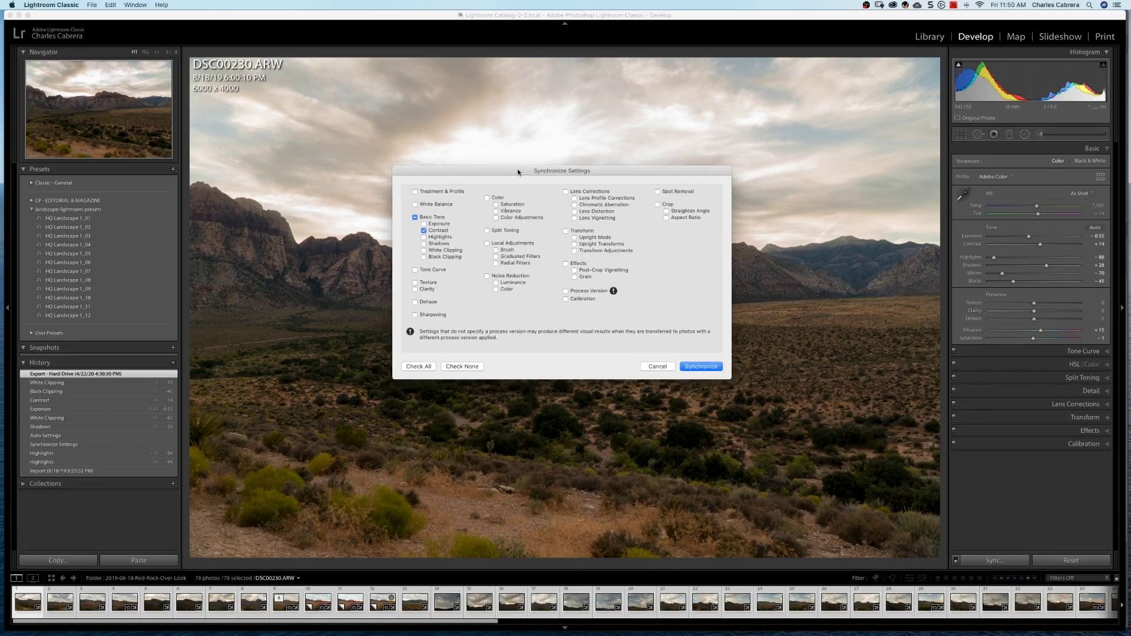
click(423, 237)
click(659, 366)
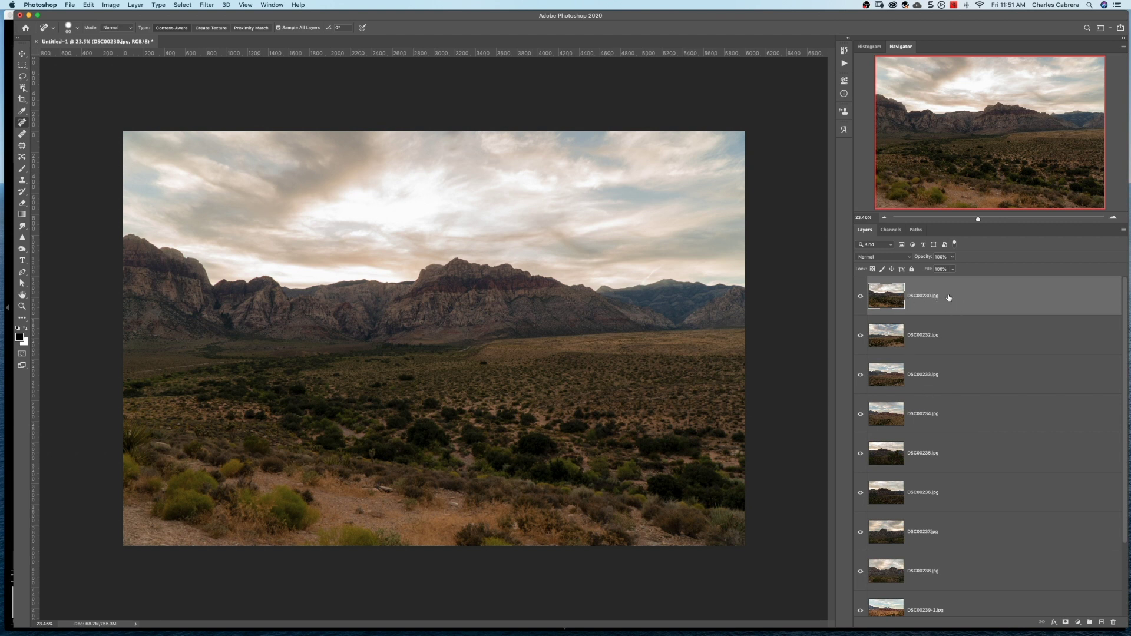
- In Photoshop, look through the stacked JPG layers of the Untitled-1 document, starting from DSC00230.jpg
scroll(955, 320, down, 5)
scroll(955, 320, up, 5)
scroll(989, 384, down, 2)
scroll(992, 385, up, 2)
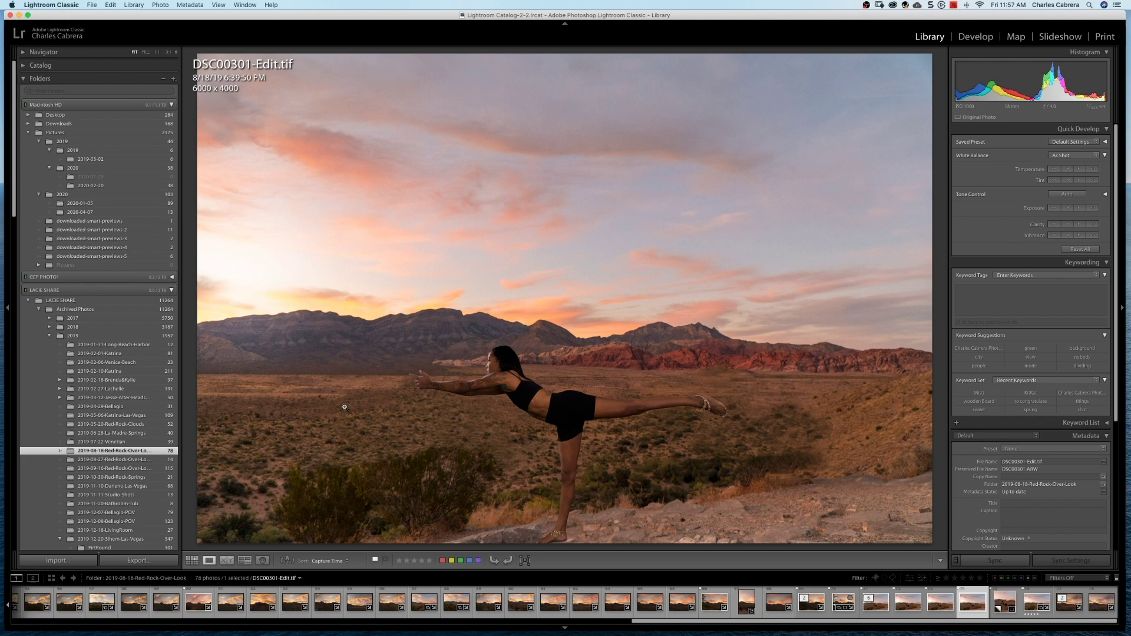
- In Lightroom Classic, show the library photos as a grid and examine the HSL/Color, Split Toning and Basic adjustments in Develop
click(192, 561)
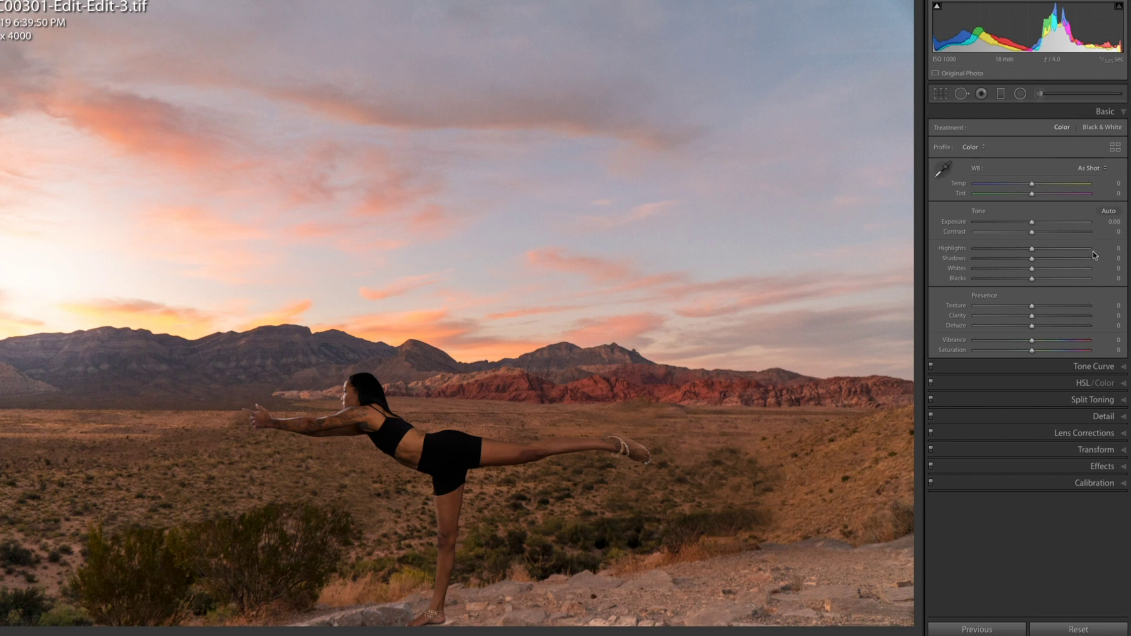
click(1122, 386)
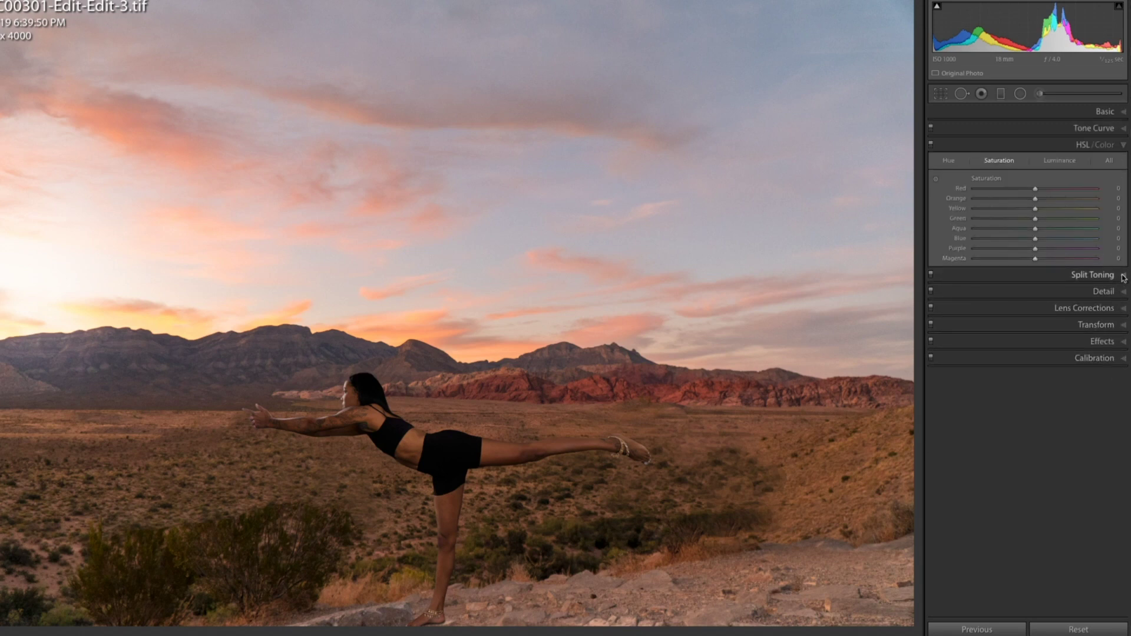
click(1122, 275)
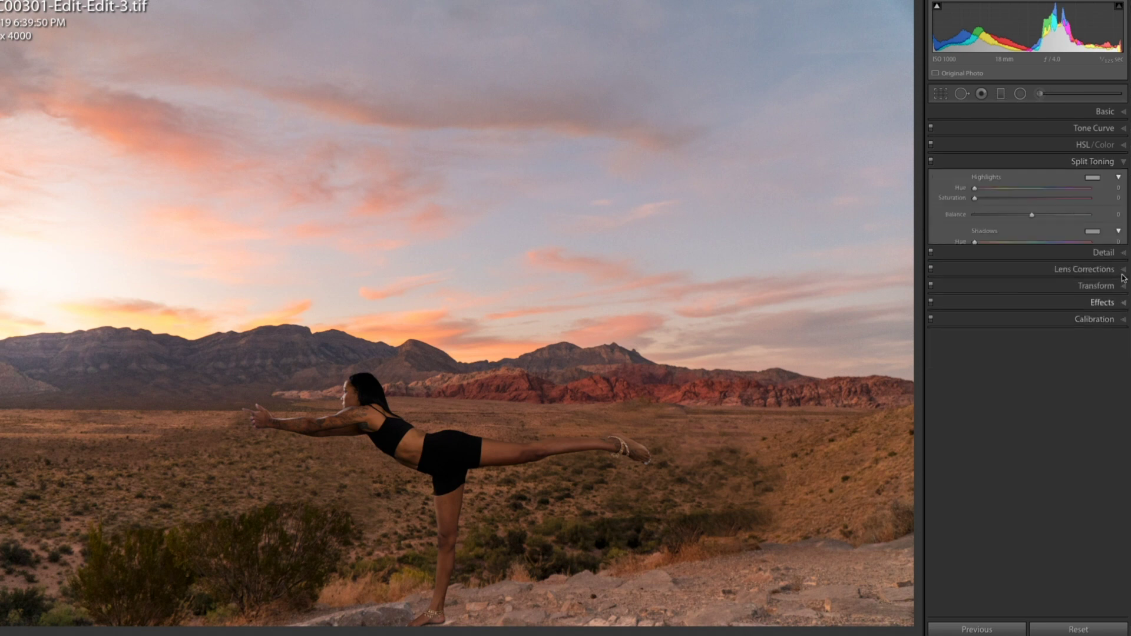
click(1124, 112)
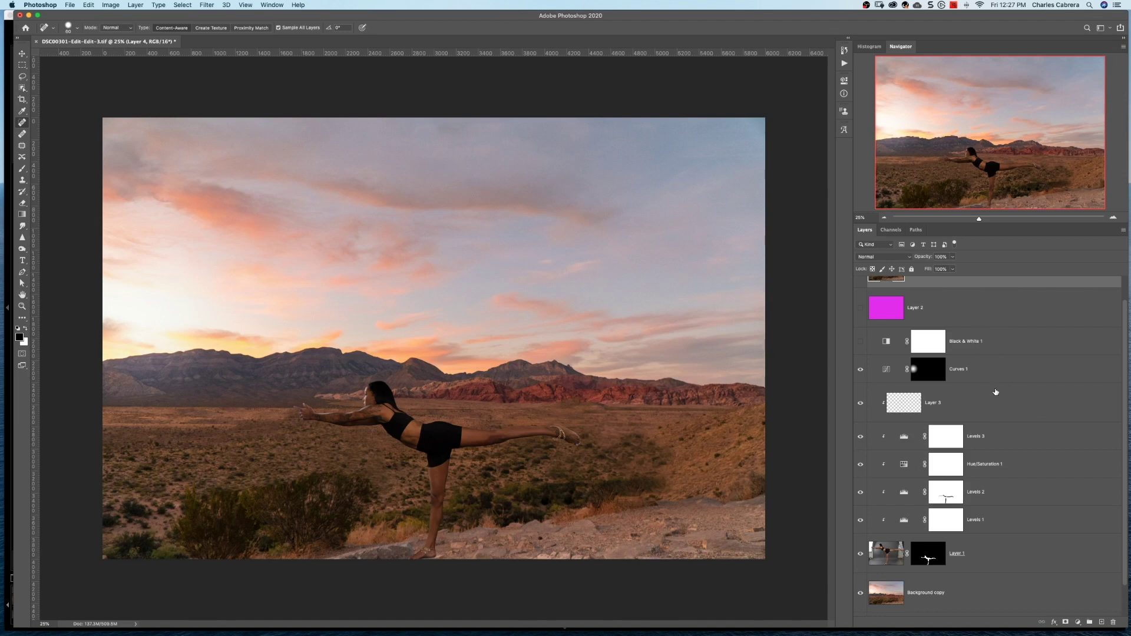
- In Photoshop, open the Camera Raw Filter on Layer 4 at the top of the DSC00301-Edit-Edit-3.tif layer stack
scroll(972, 324, up, 1)
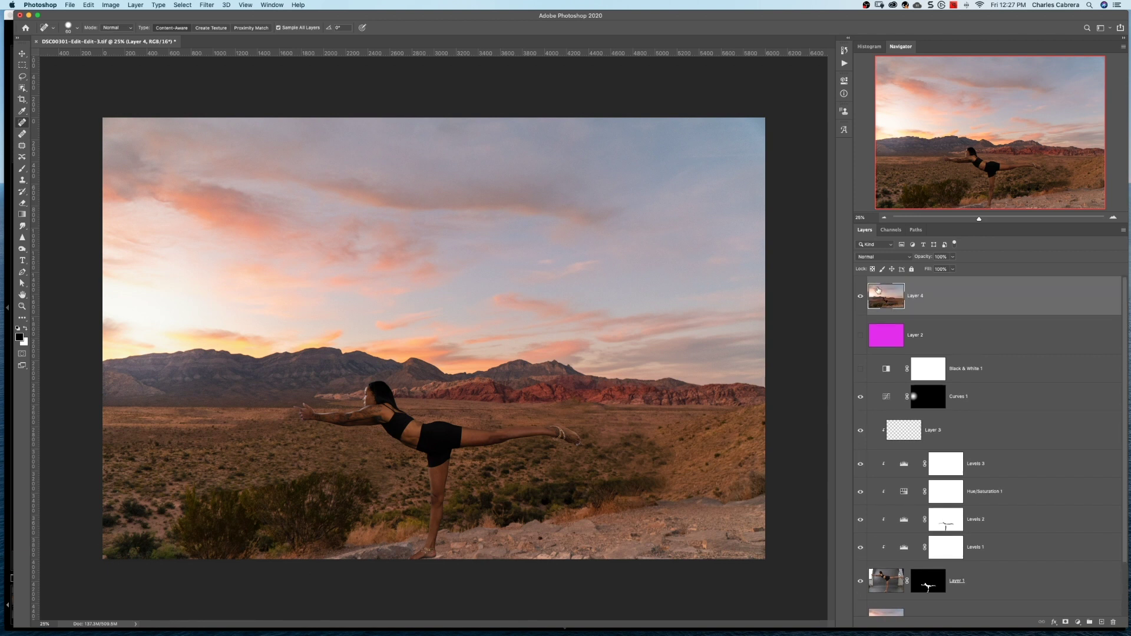
click(206, 6)
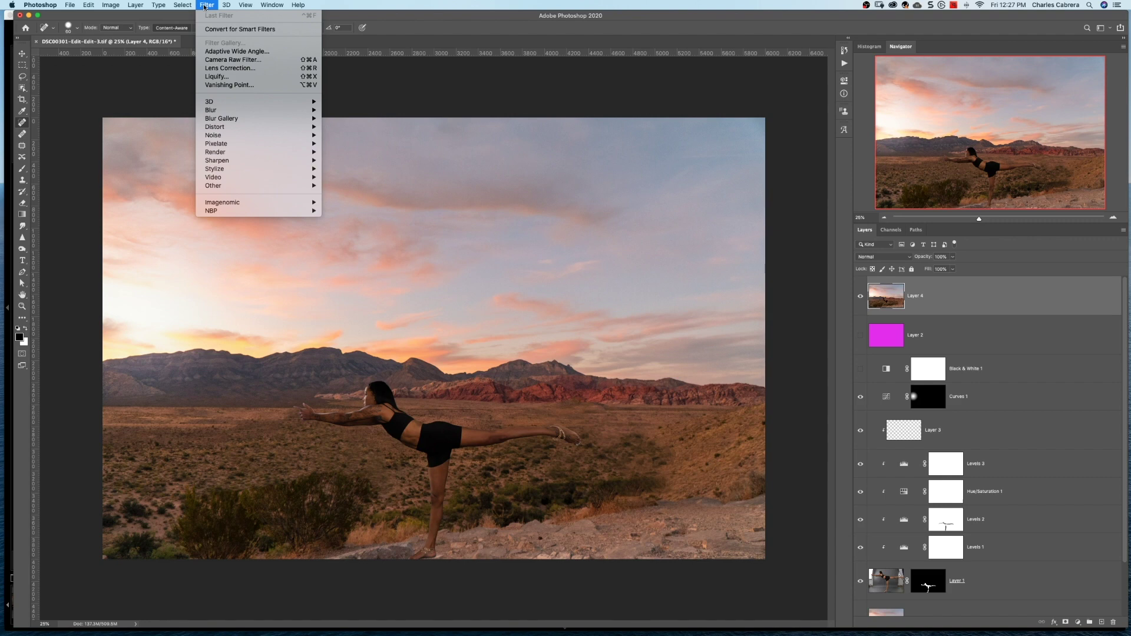
click(233, 60)
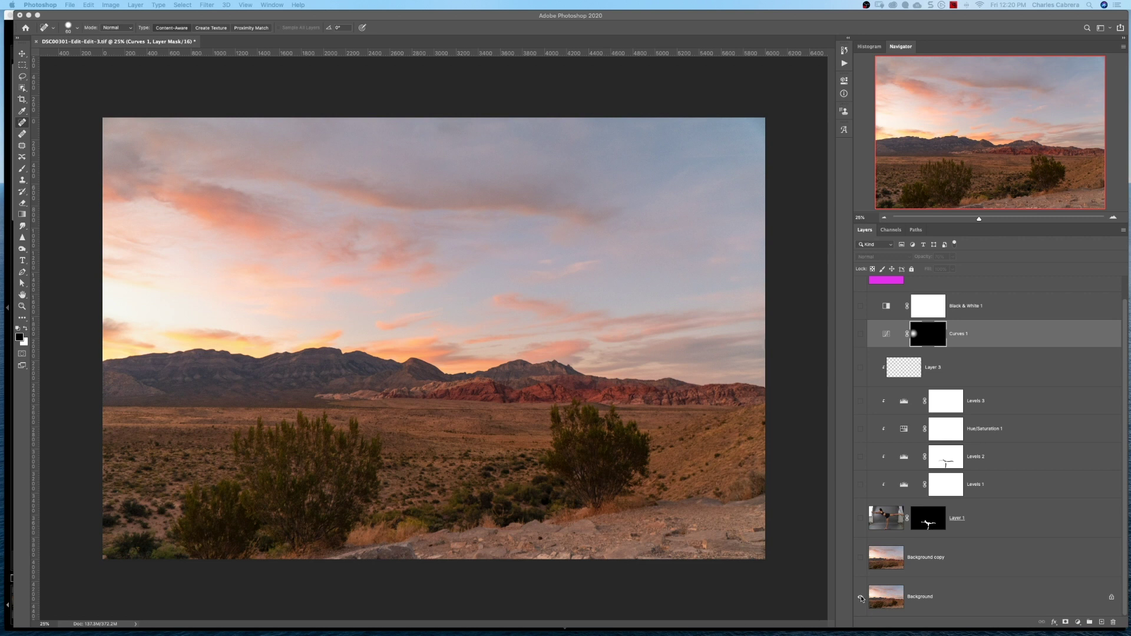
- Make Background copy, Layer 1, Levels 1, Levels 2, Hue/Saturation 1, Levels 3, Layer 3 and Curves 1 visible one after another
click(860, 557)
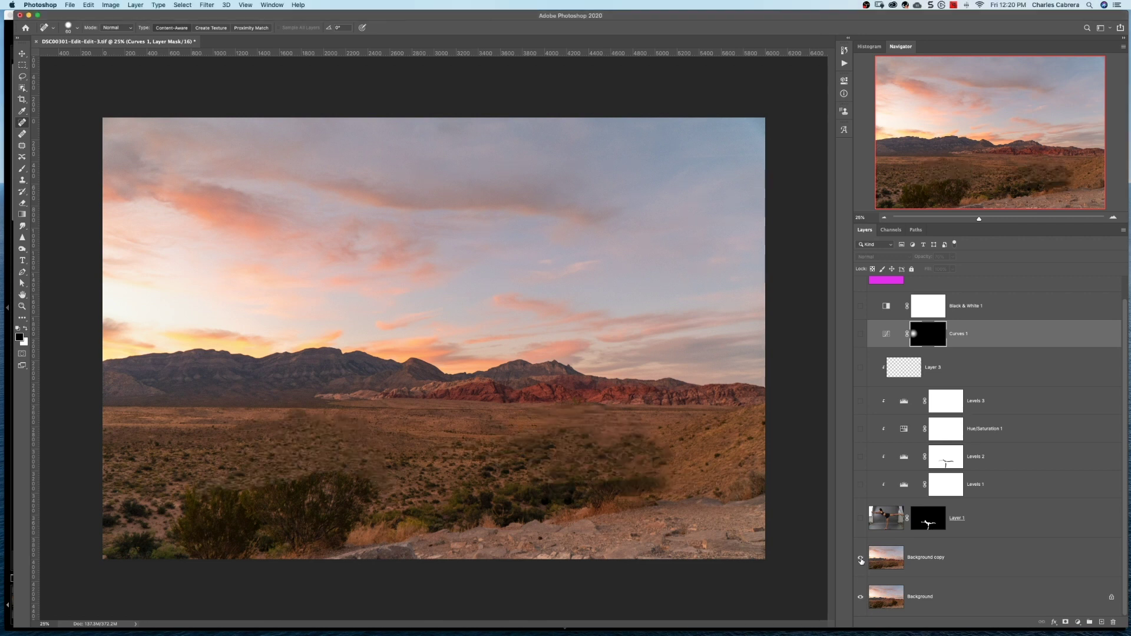
click(860, 518)
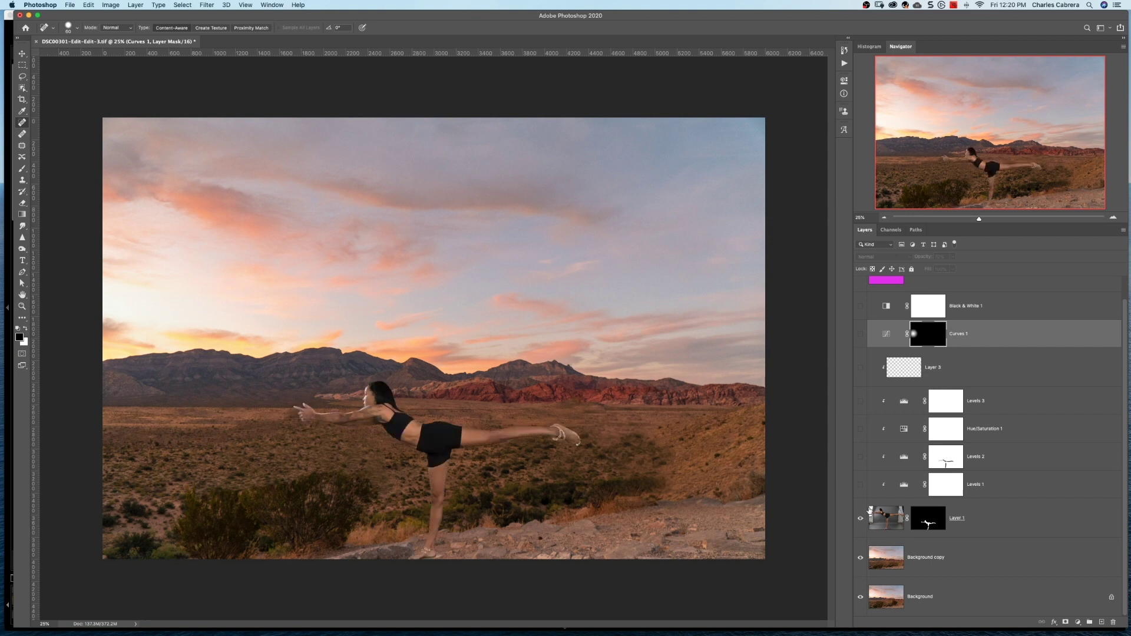
click(861, 484)
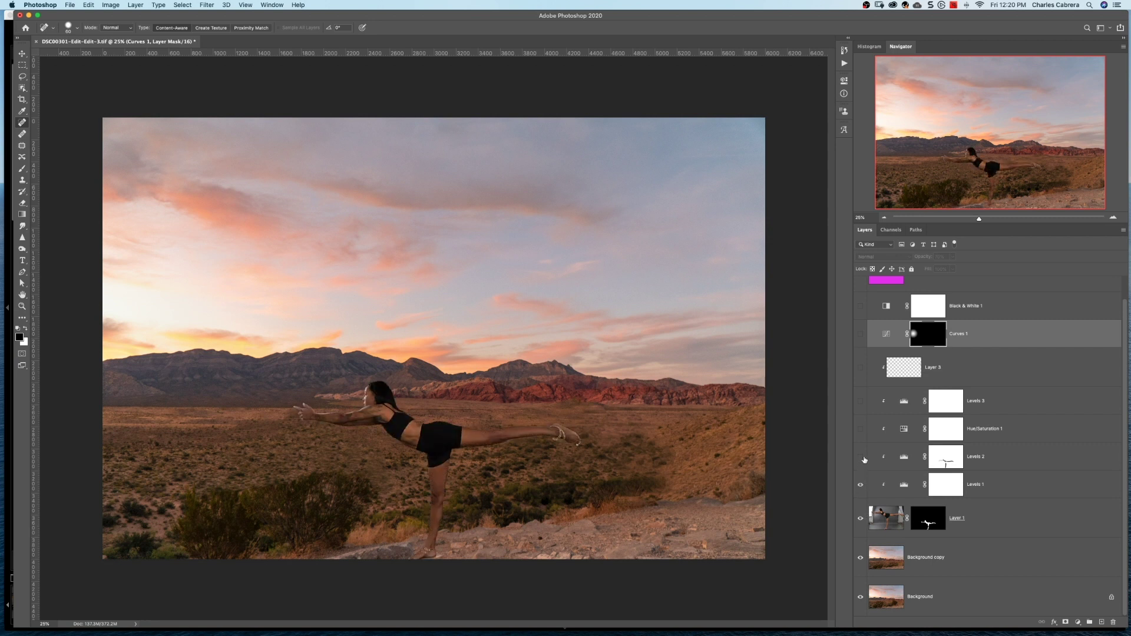
click(860, 457)
click(860, 429)
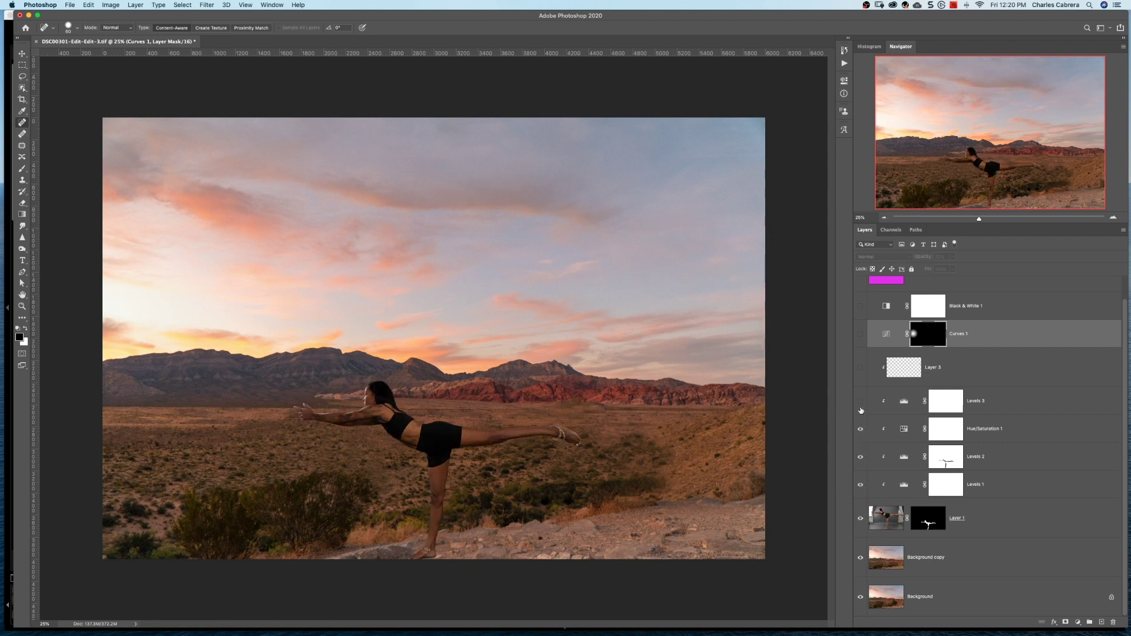
click(860, 401)
click(860, 368)
click(860, 334)
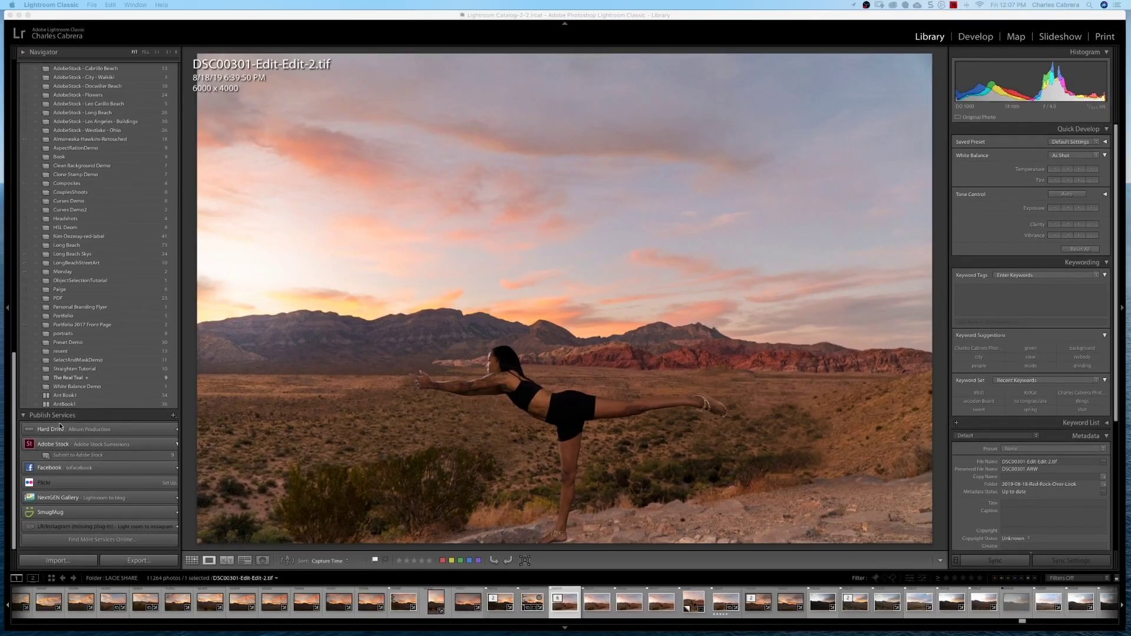
- In Lightroom Classic, look through the publish services and collections, and view the list of available modules
scroll(75, 357, up, 5)
scroll(75, 357, up, 10)
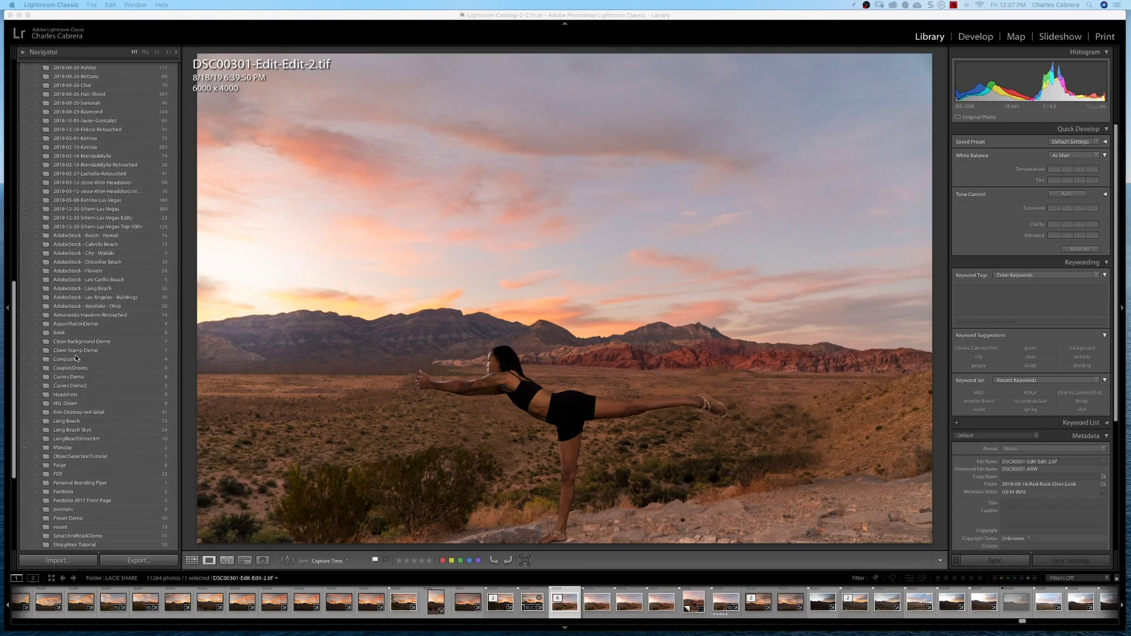
scroll(69, 390, up, 6)
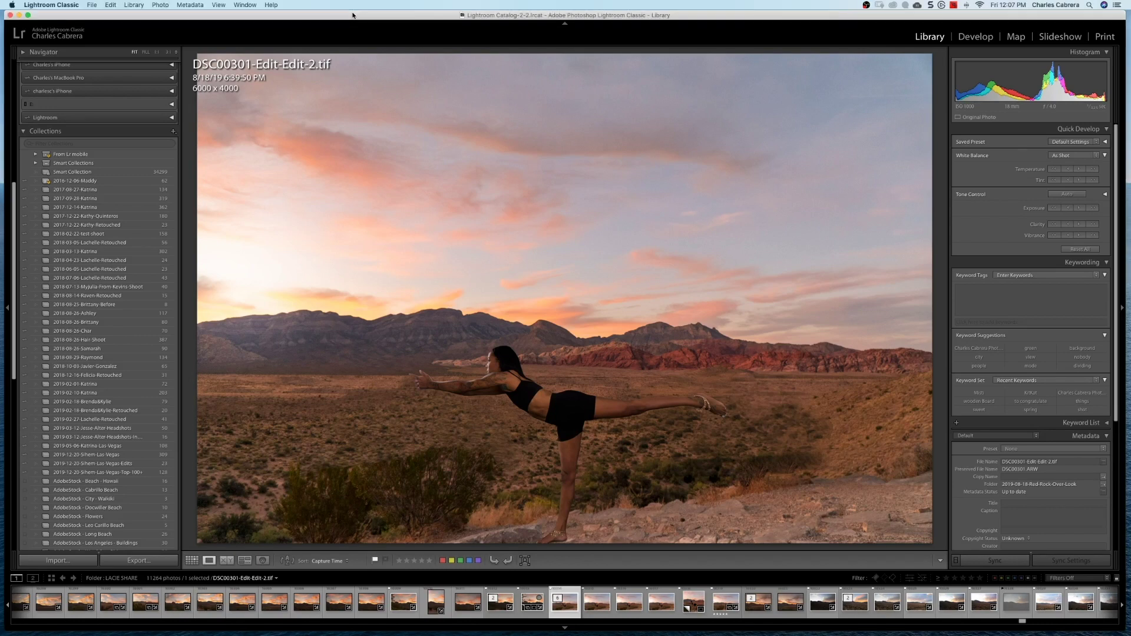
click(252, 5)
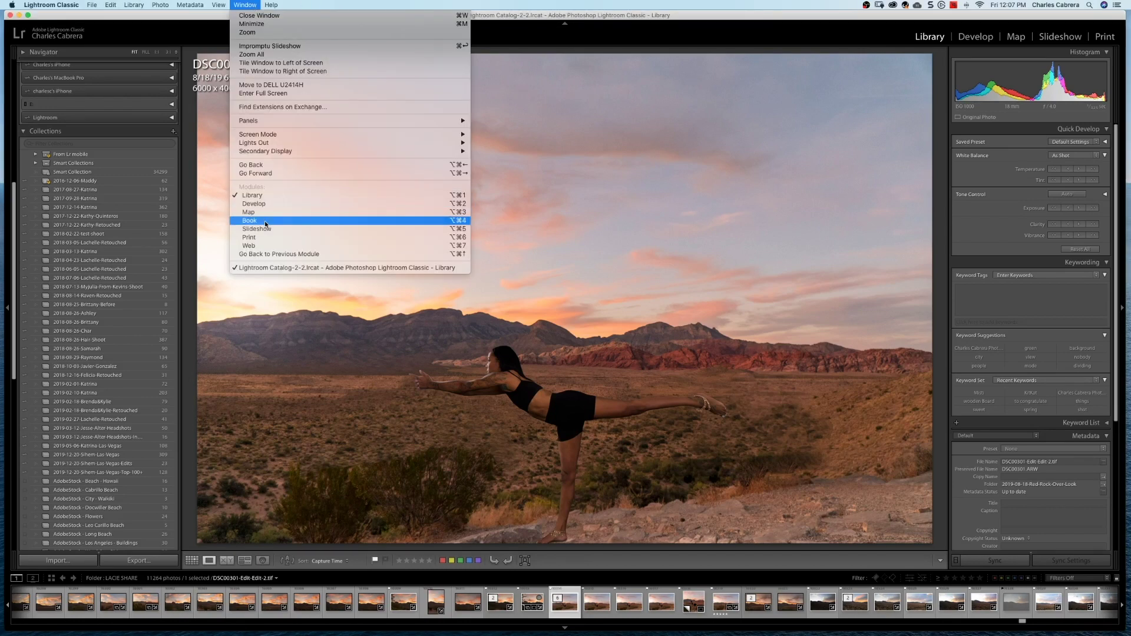